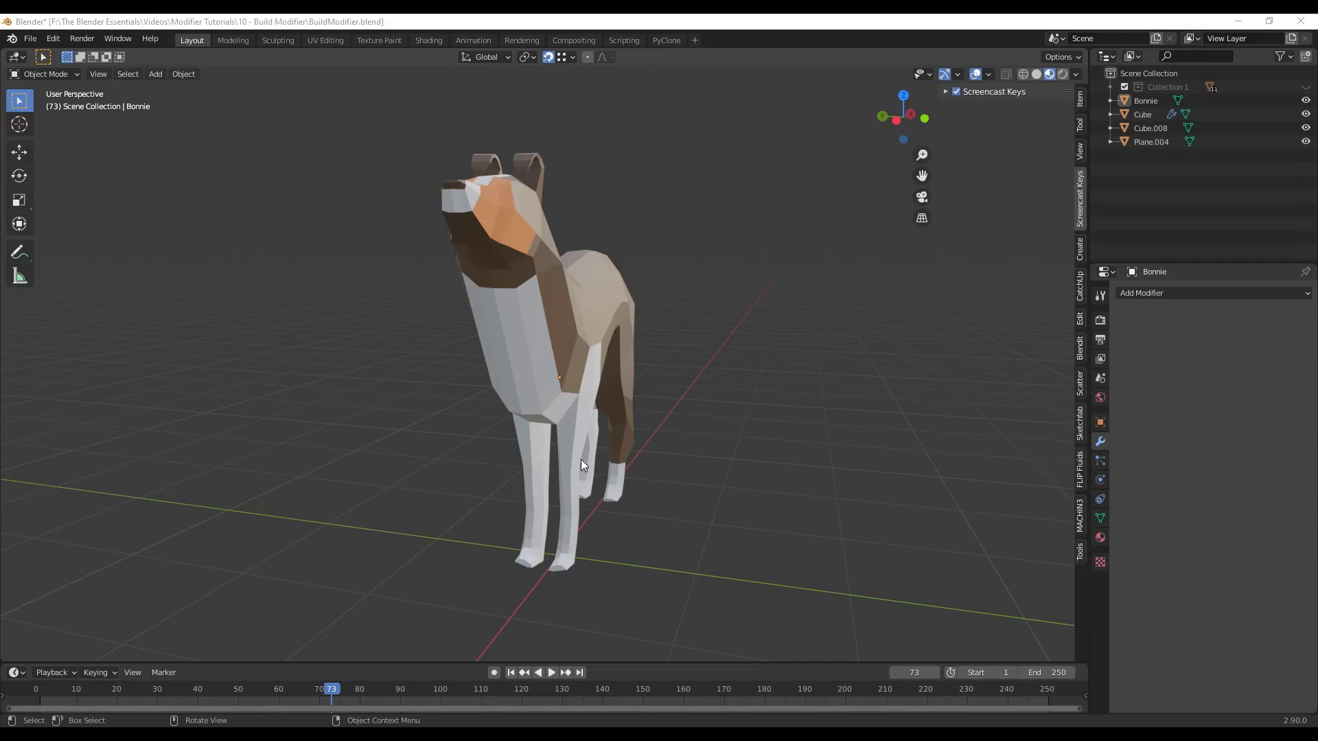
Step: Add a Build modifier (start frame 1, length 100) to the dog Bonnie and scrub to preview it
middle_drag(610, 439, 609, 470)
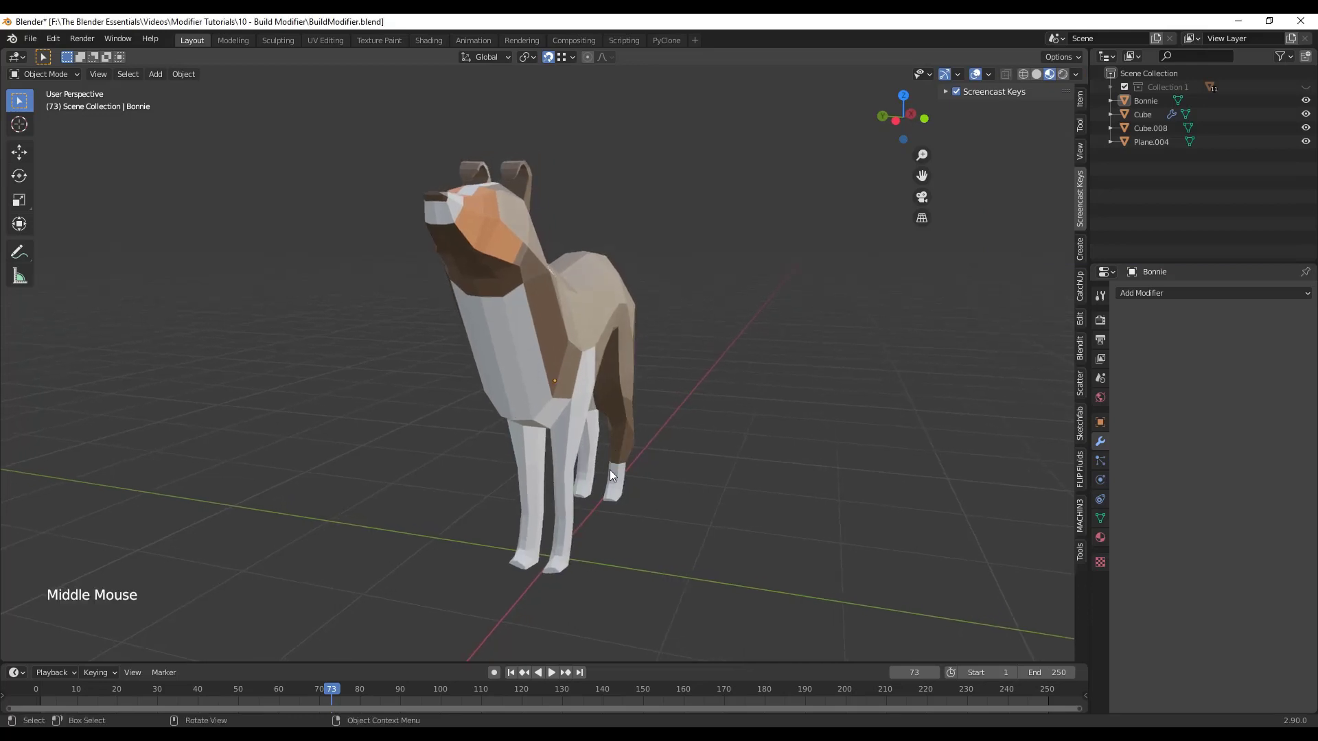
click(536, 292)
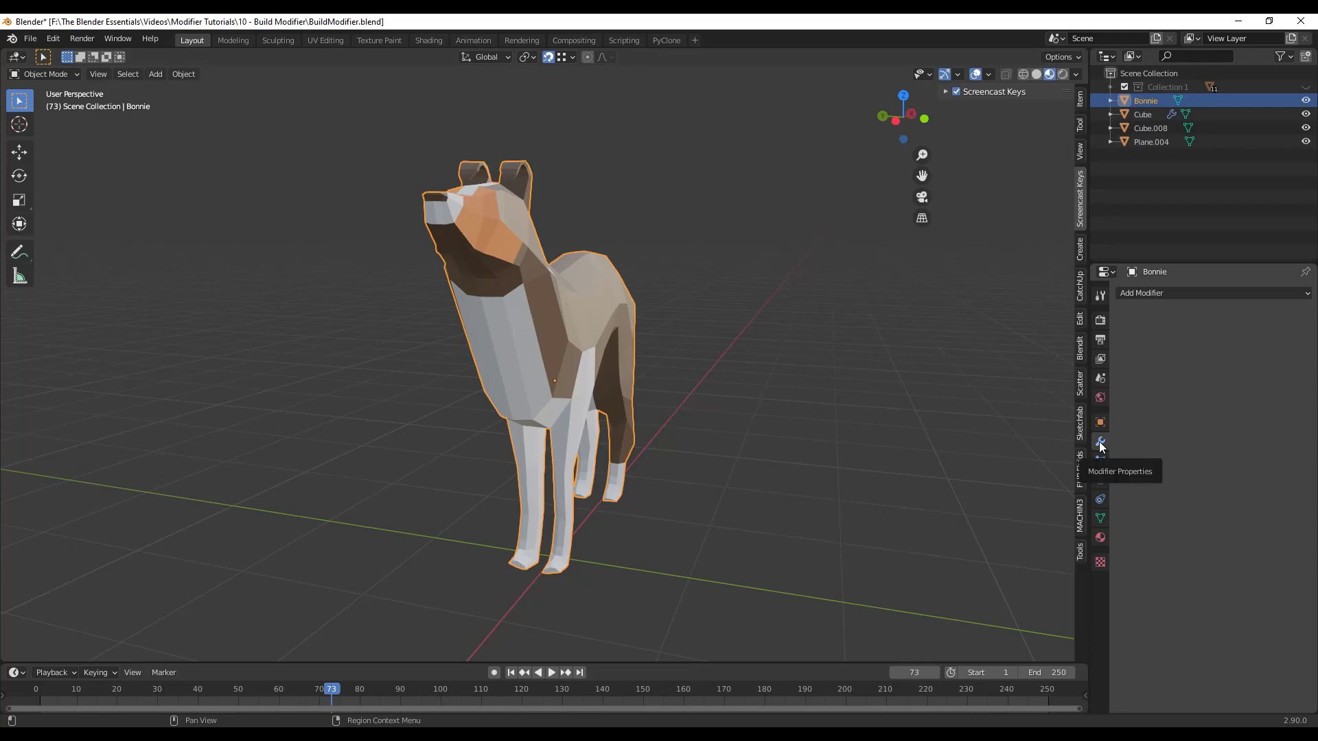
click(1175, 292)
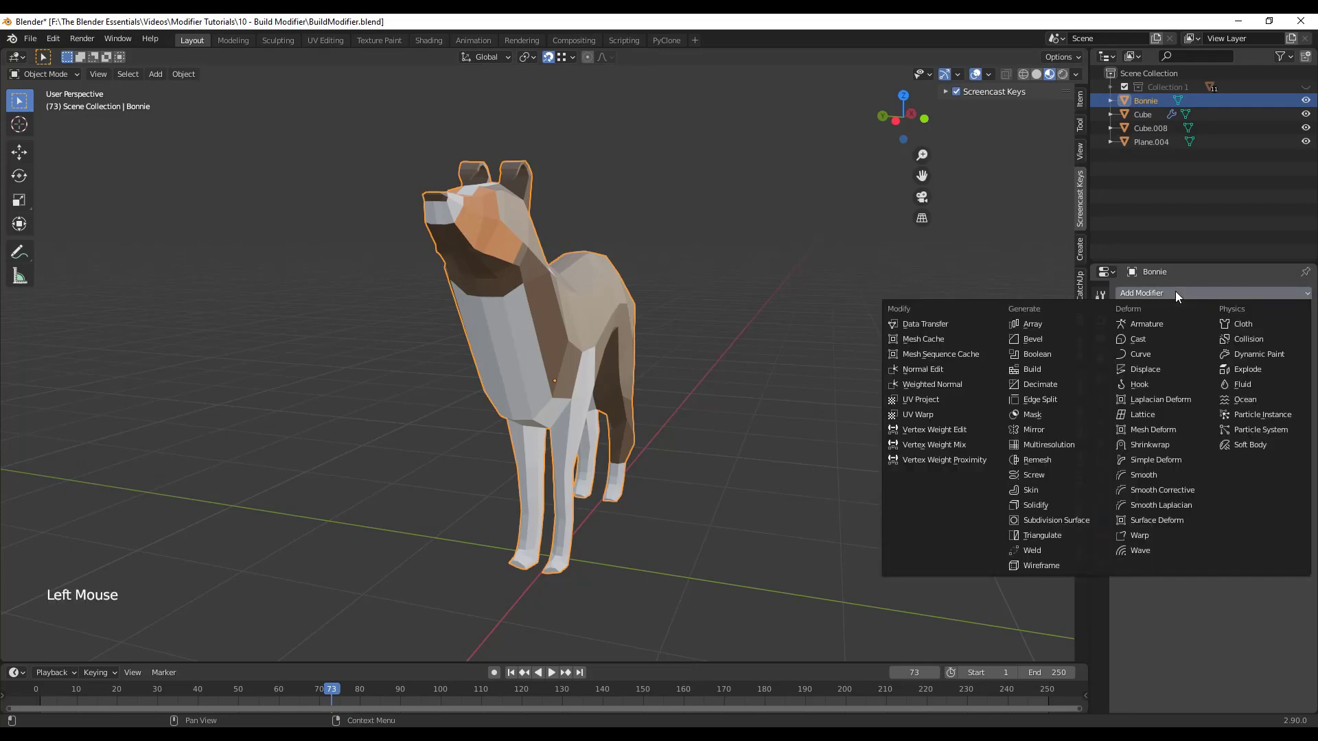
click(1037, 376)
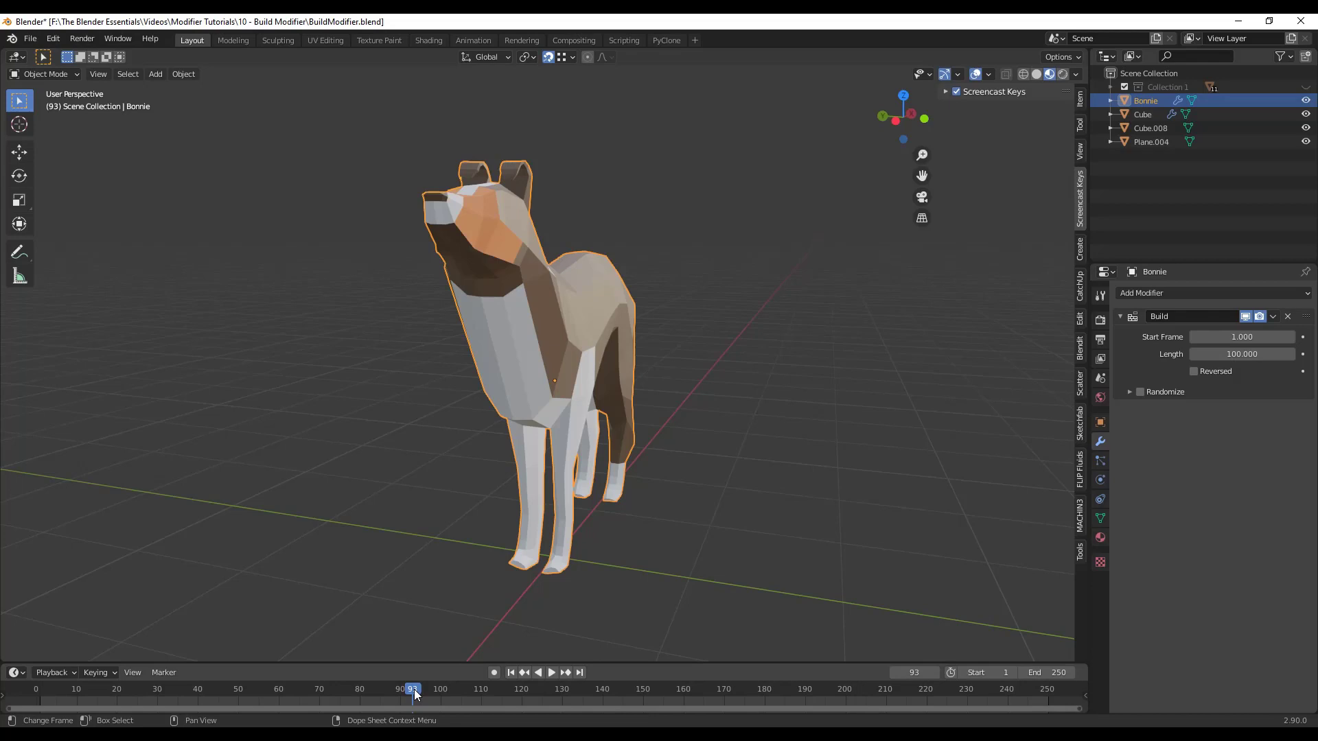
drag(414, 689, 443, 694)
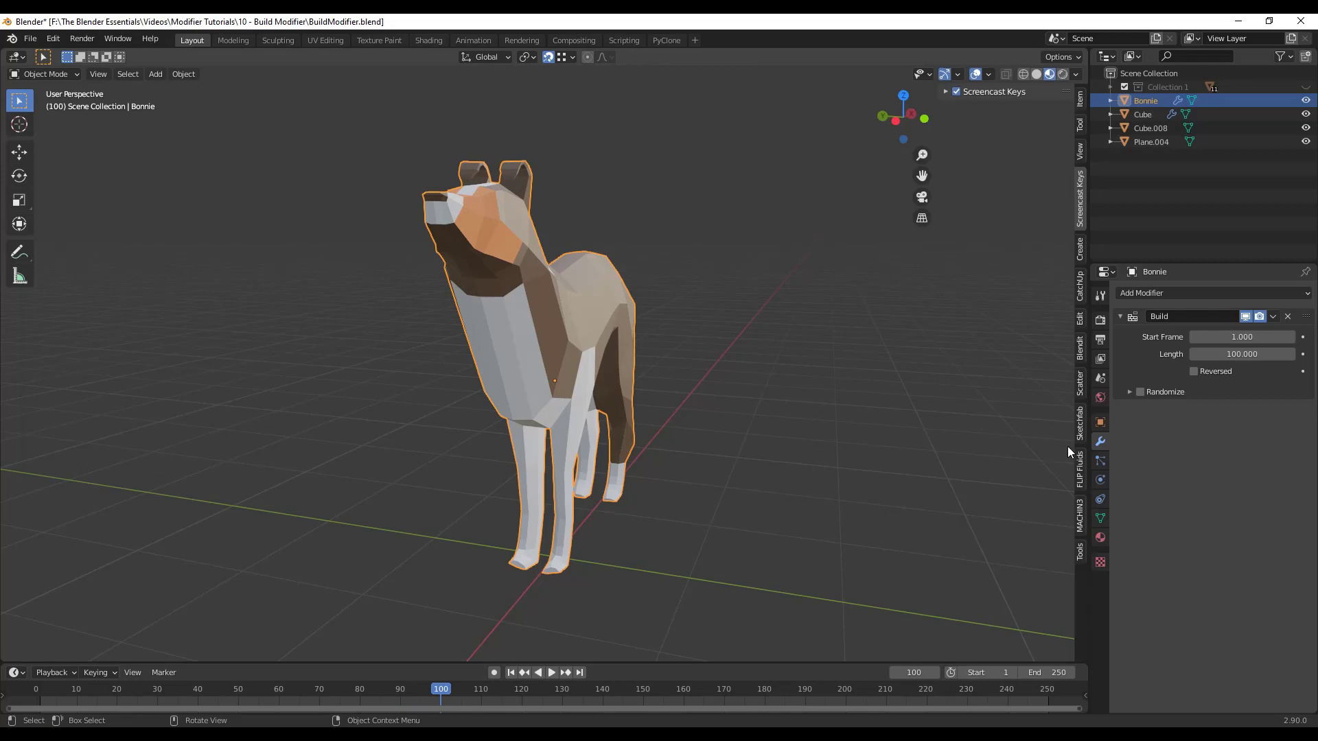
Step: Enable Reversed on Bonnie's Build modifier, preview the disassembly, and return to the first frame
click(1194, 370)
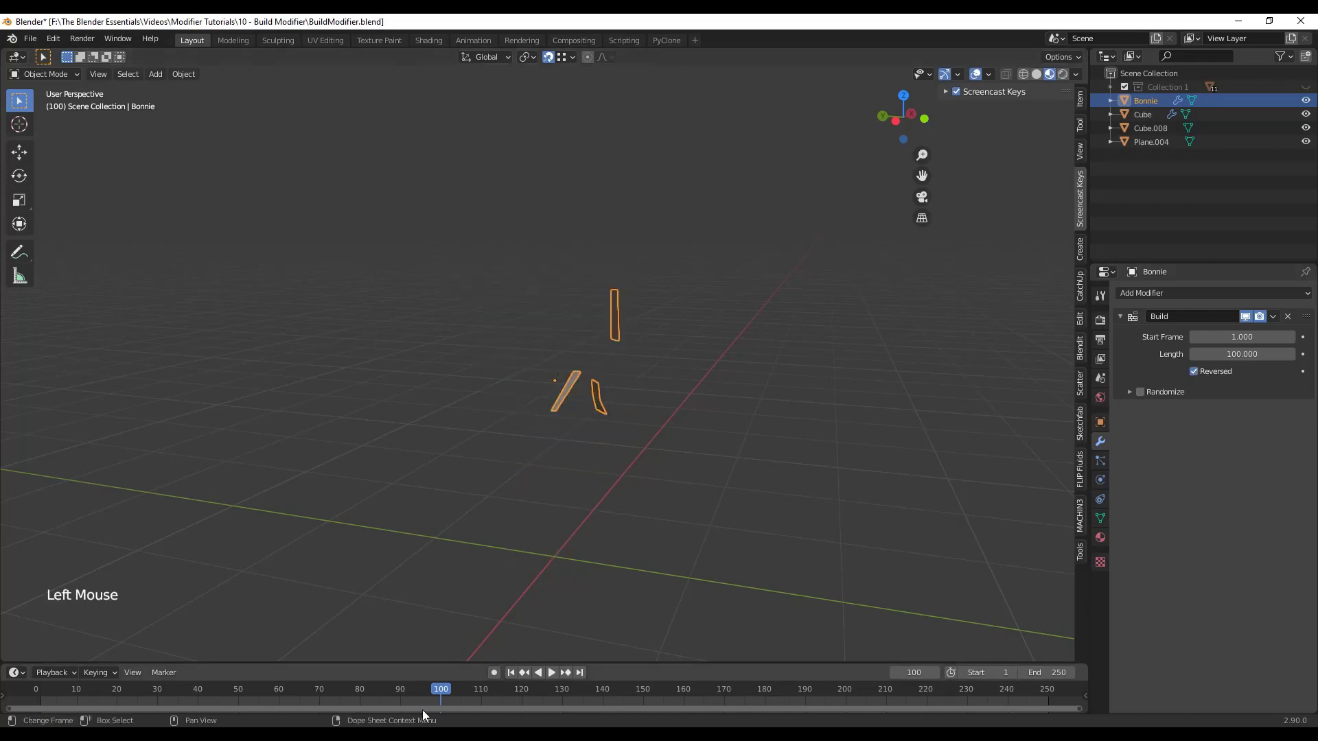
drag(450, 689, 19, 696)
click(550, 674)
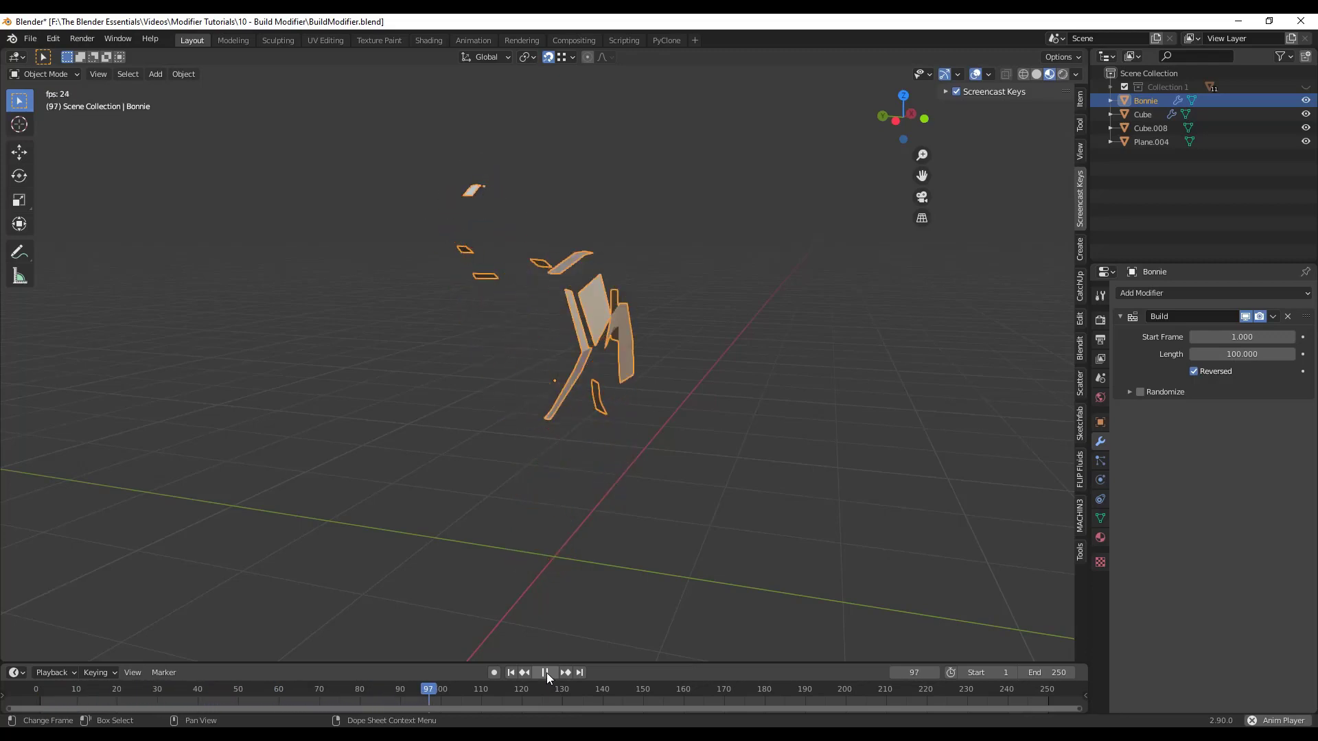
click(546, 672)
click(499, 694)
key(Escape)
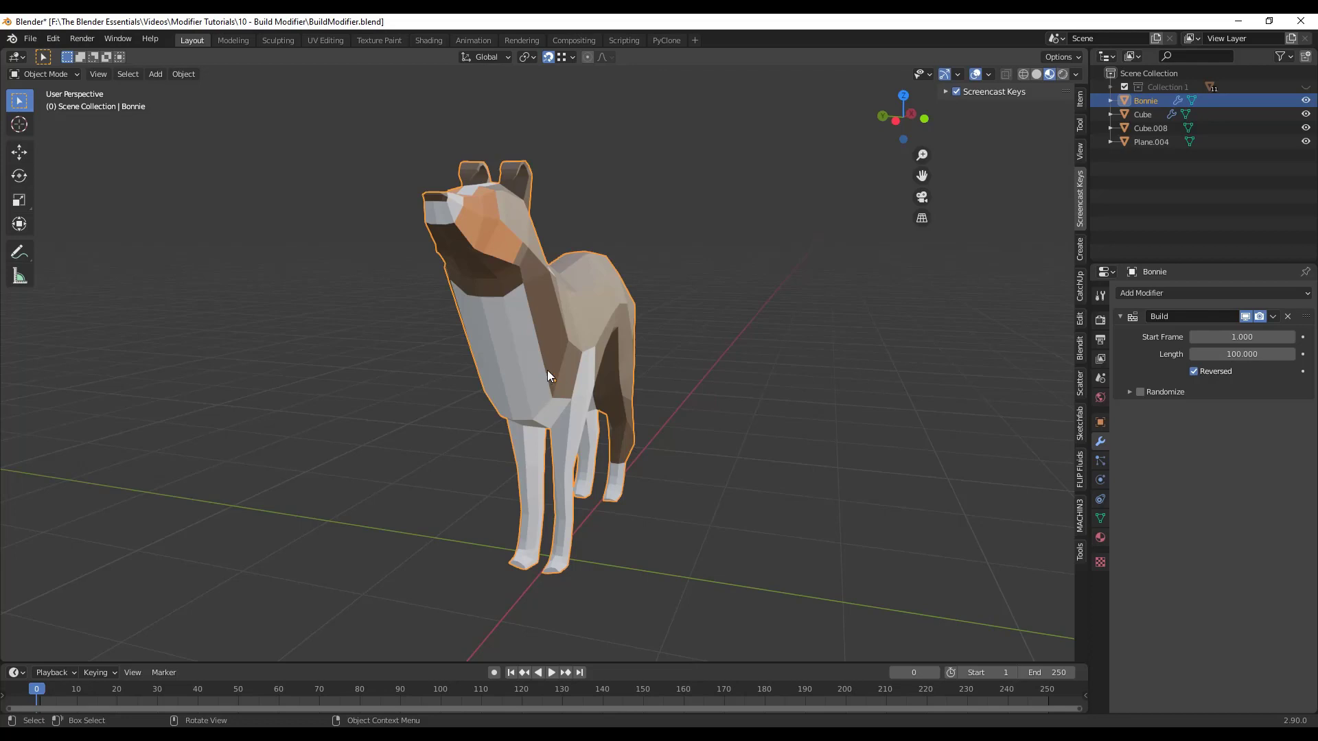
Step: Select Plane.004 and toggle it into Edit Mode with vertex selection and back
scroll(525, 353, down, 7)
scroll(958, 454, up, 4)
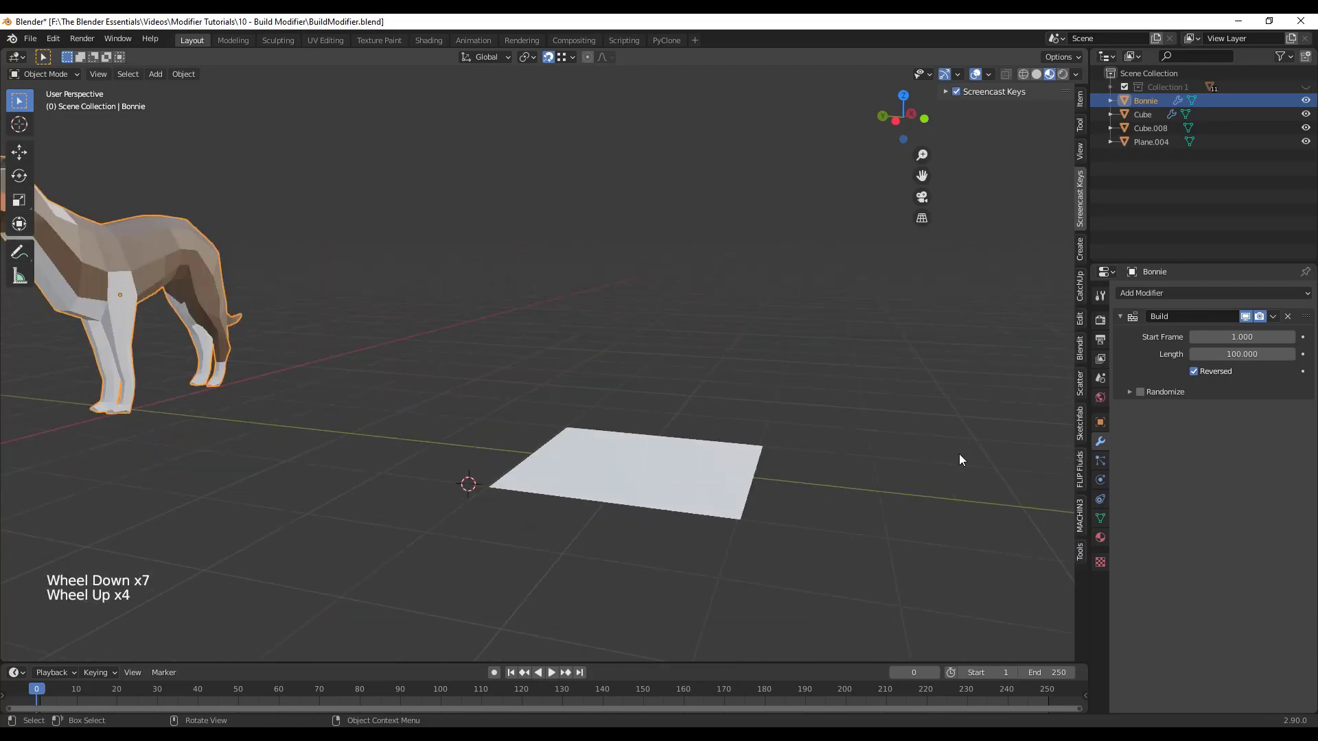
scroll(892, 457, up, 1)
click(673, 471)
middle_drag(668, 470, 657, 539)
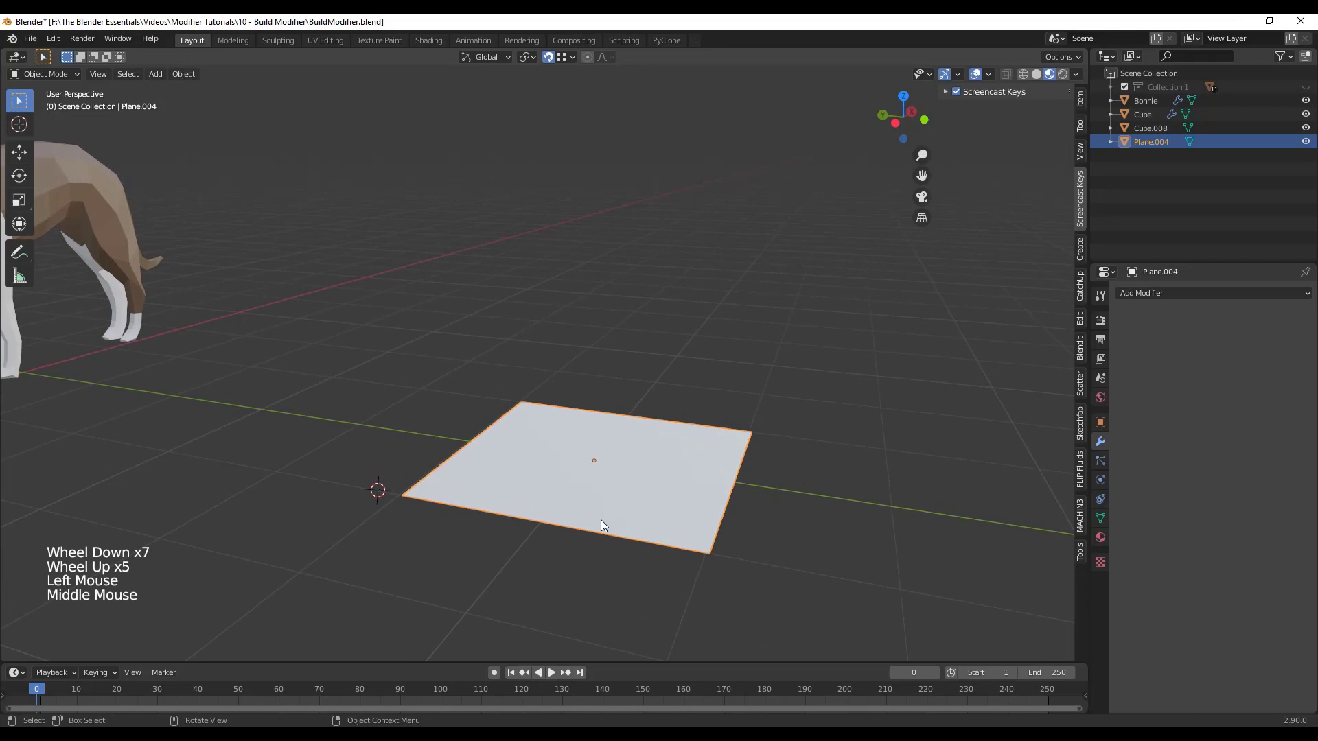
key(Tab)
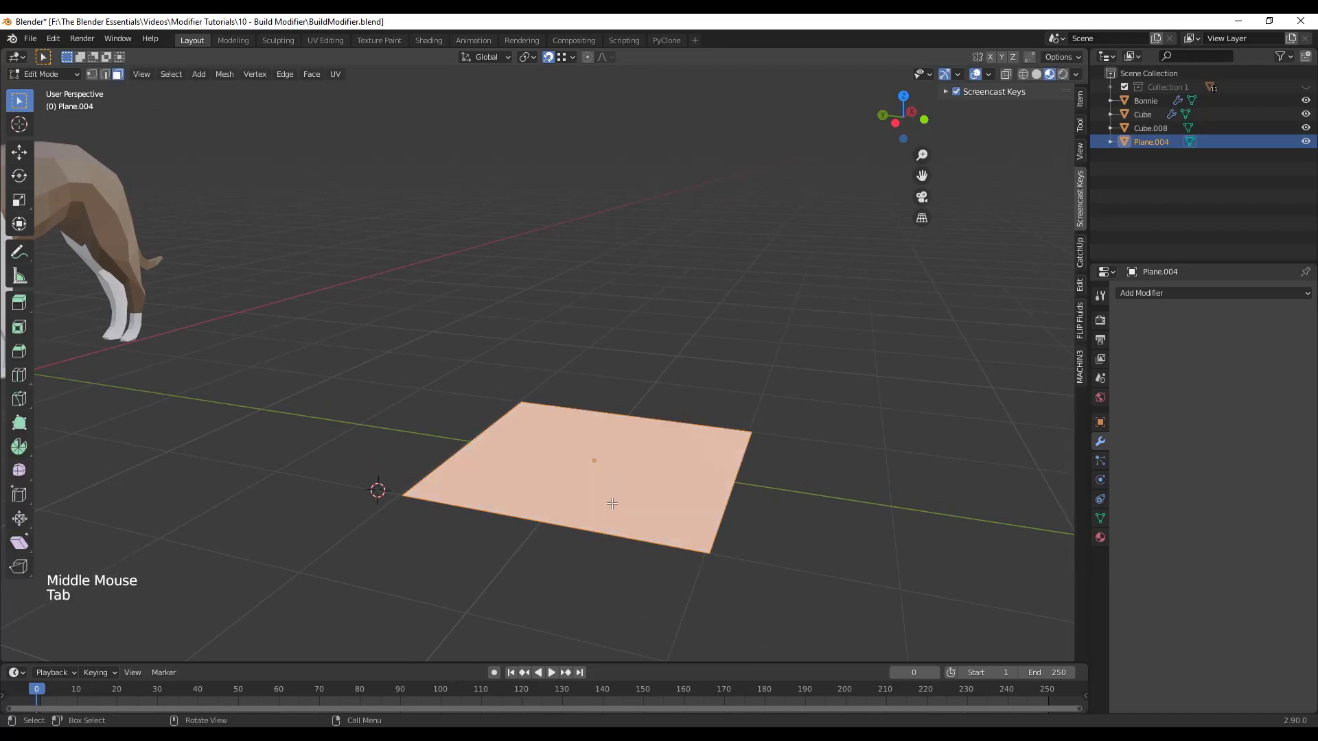
key(1)
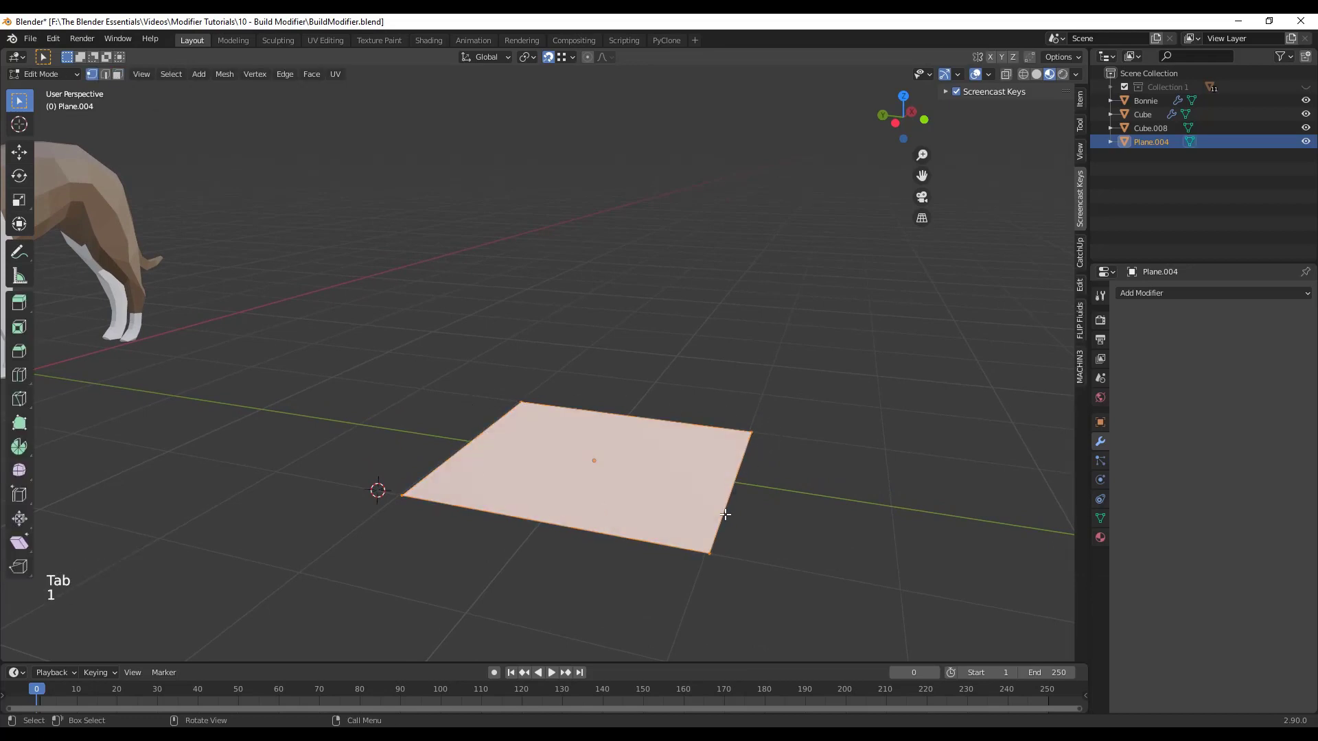
key(Tab)
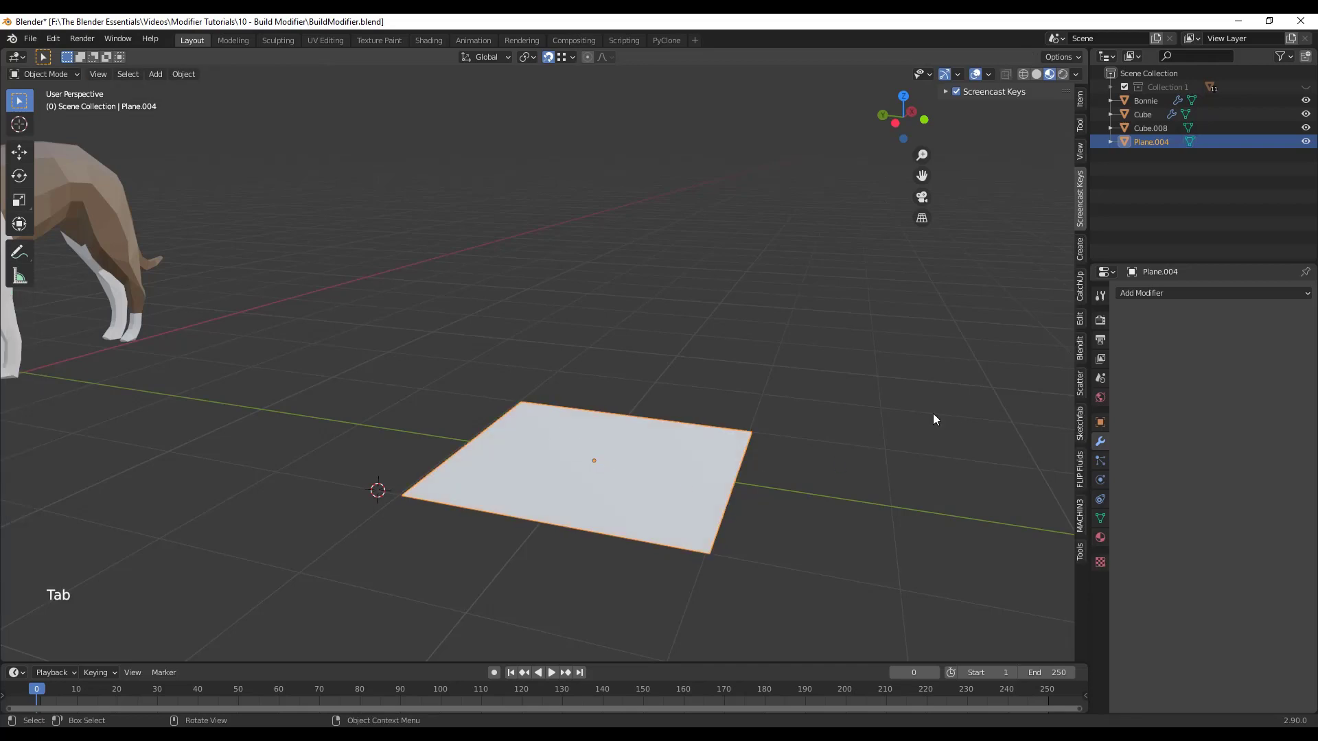
Step: Give Plane.004 a Build modifier (start 1, length 100) and scrub to preview it building
click(1138, 293)
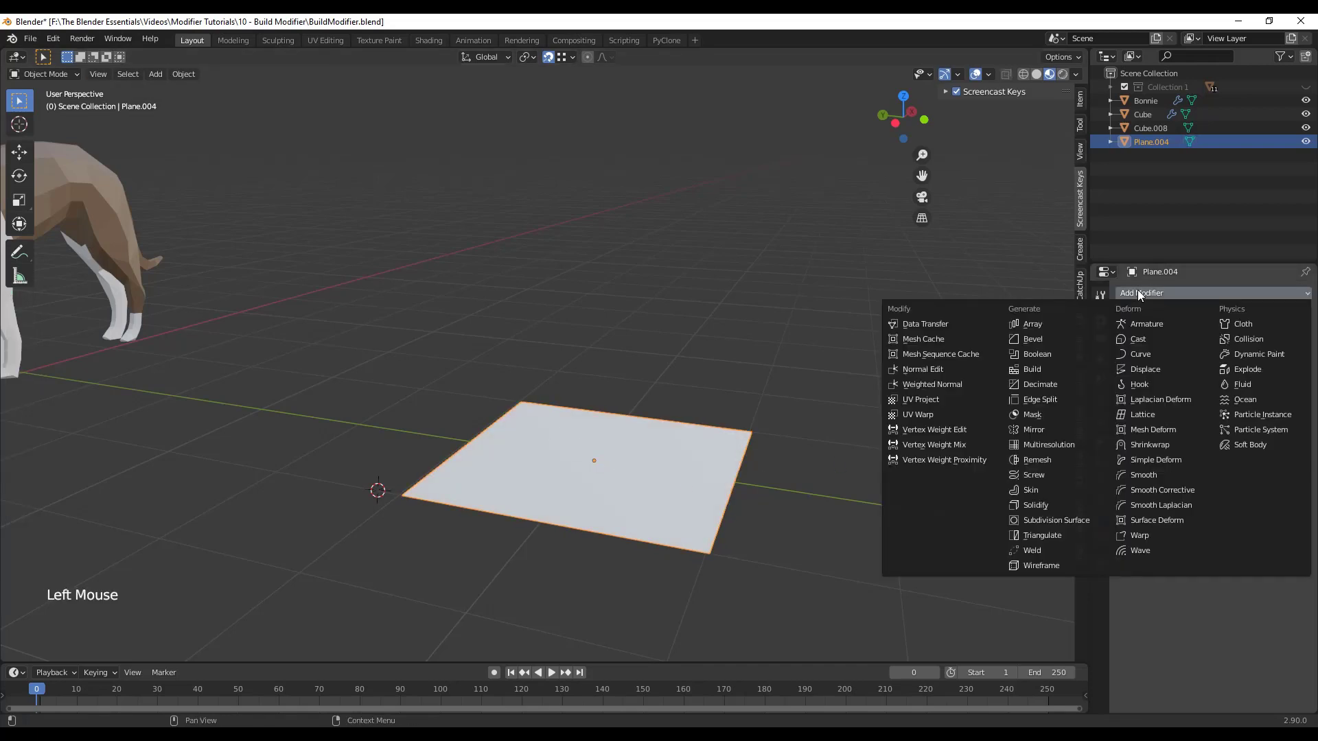
click(1052, 369)
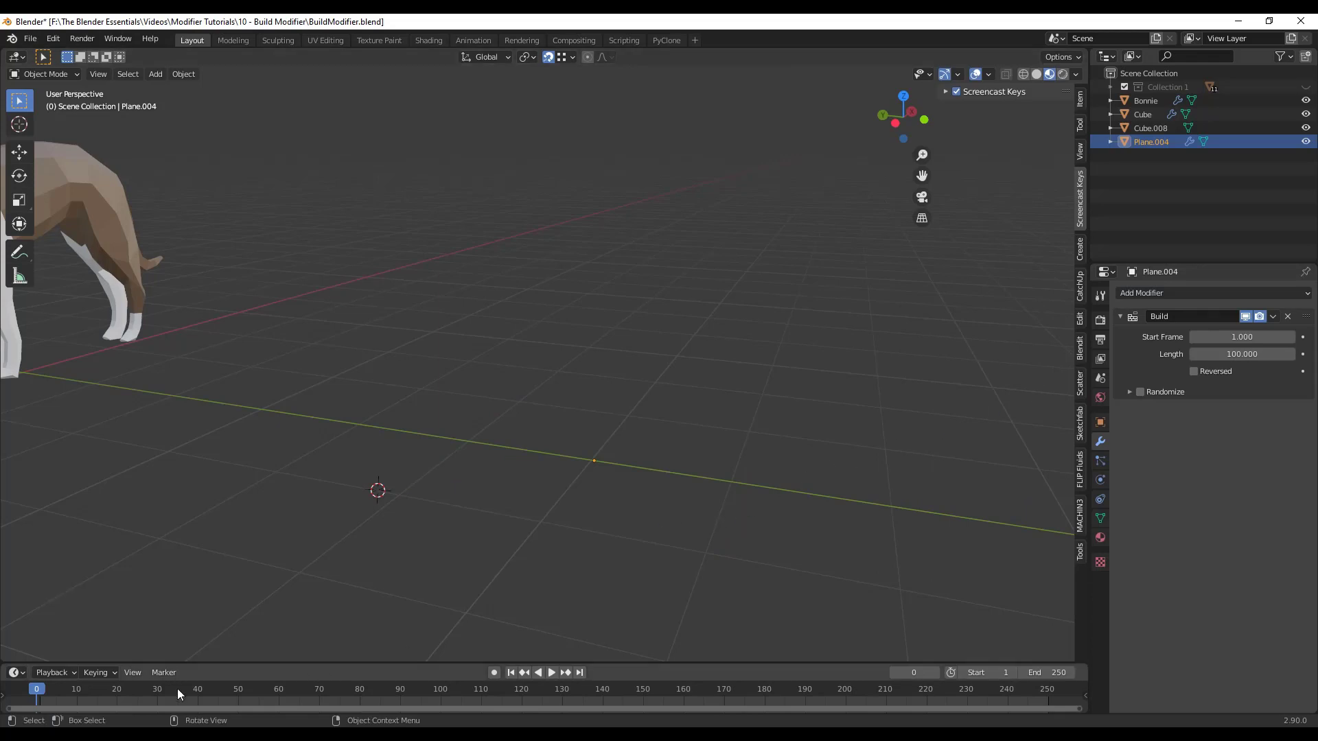
drag(36, 689, 448, 690)
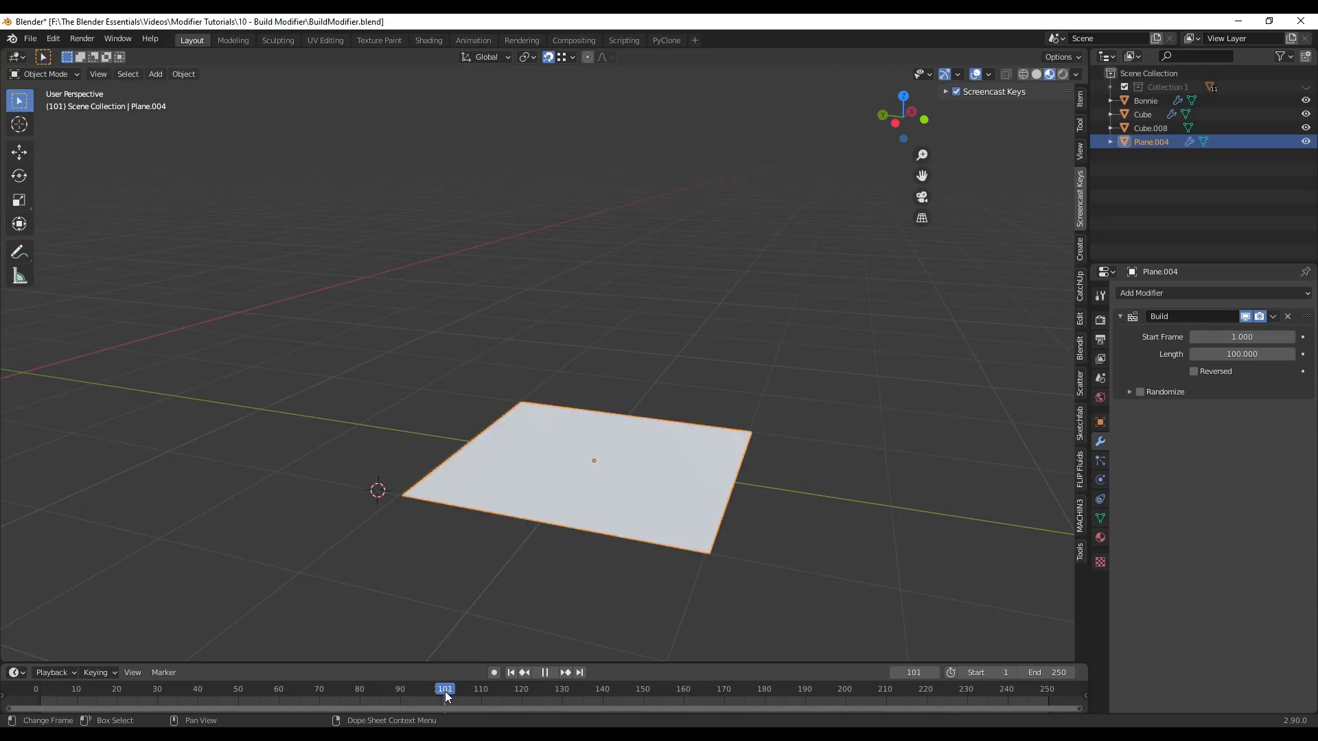
drag(445, 690, 487, 691)
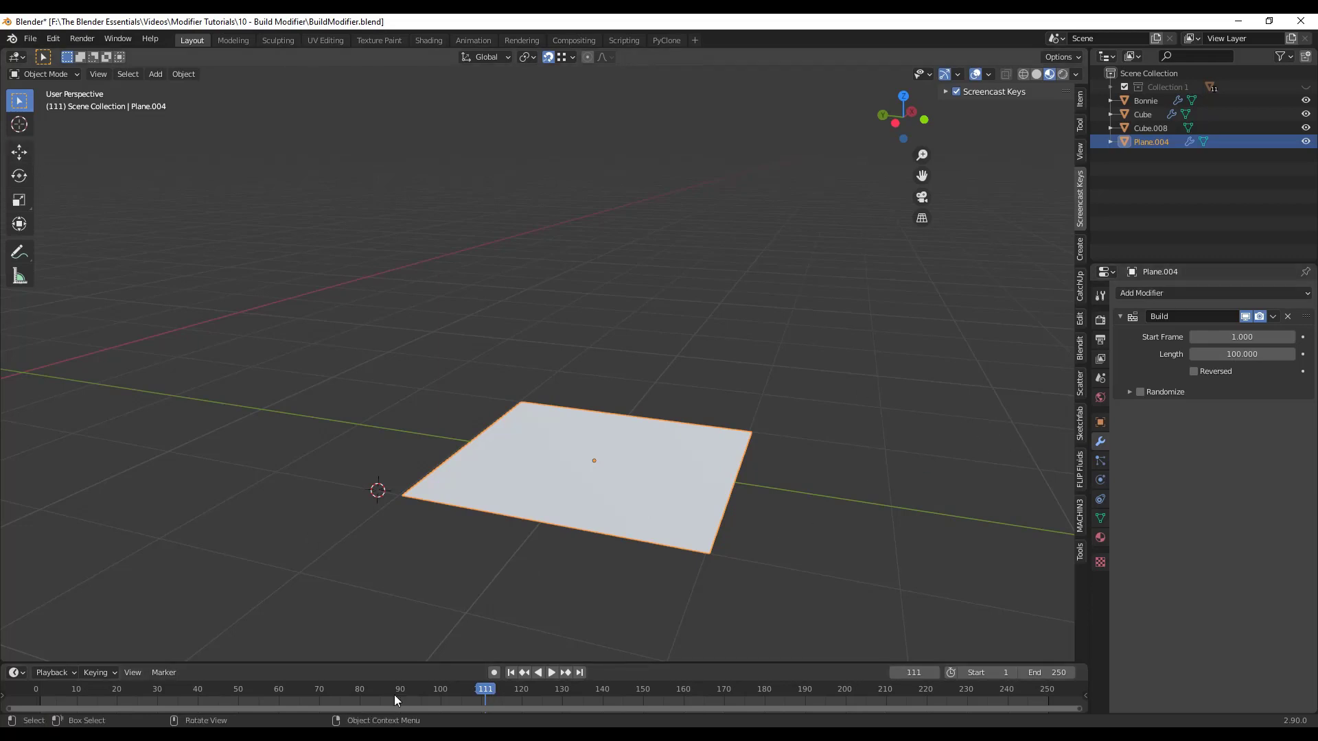
Step: Duplicate the plane and place the copy beside the original
scroll(621, 495, down, 2)
scroll(622, 497, up, 1)
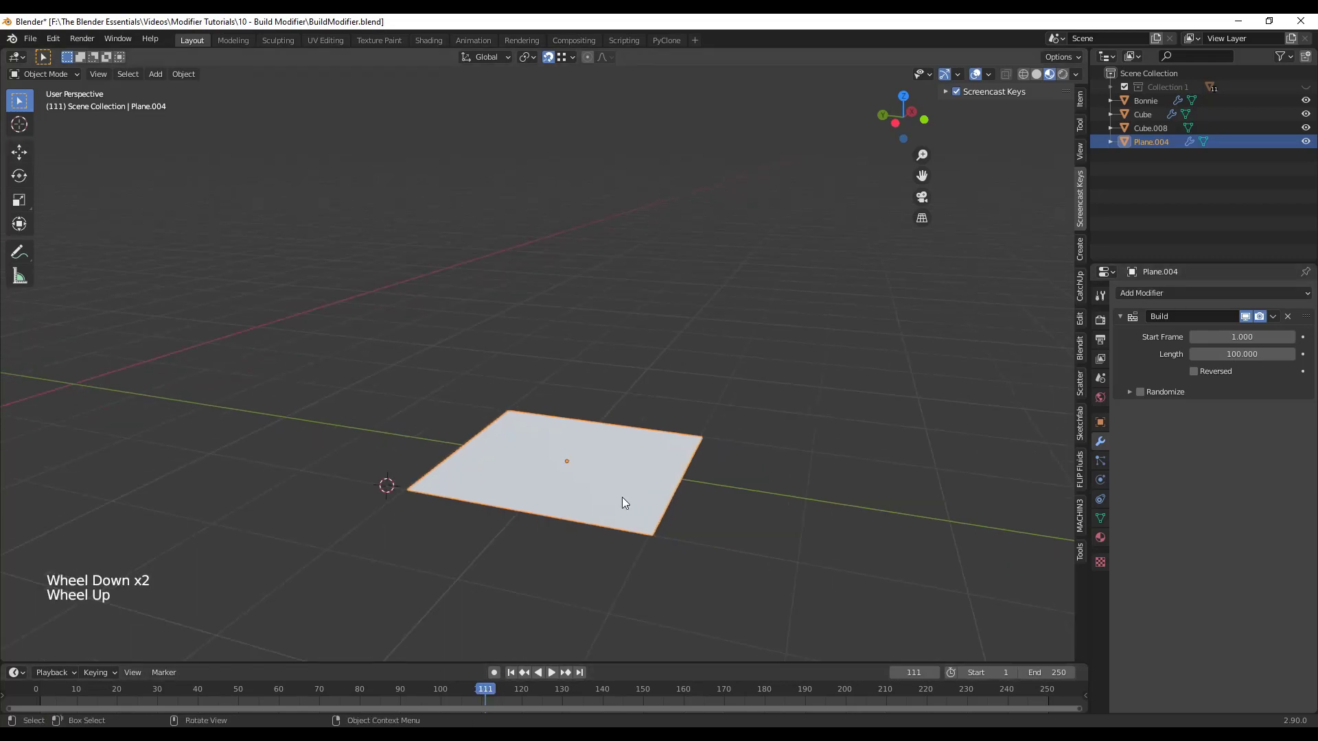
key(shift+d)
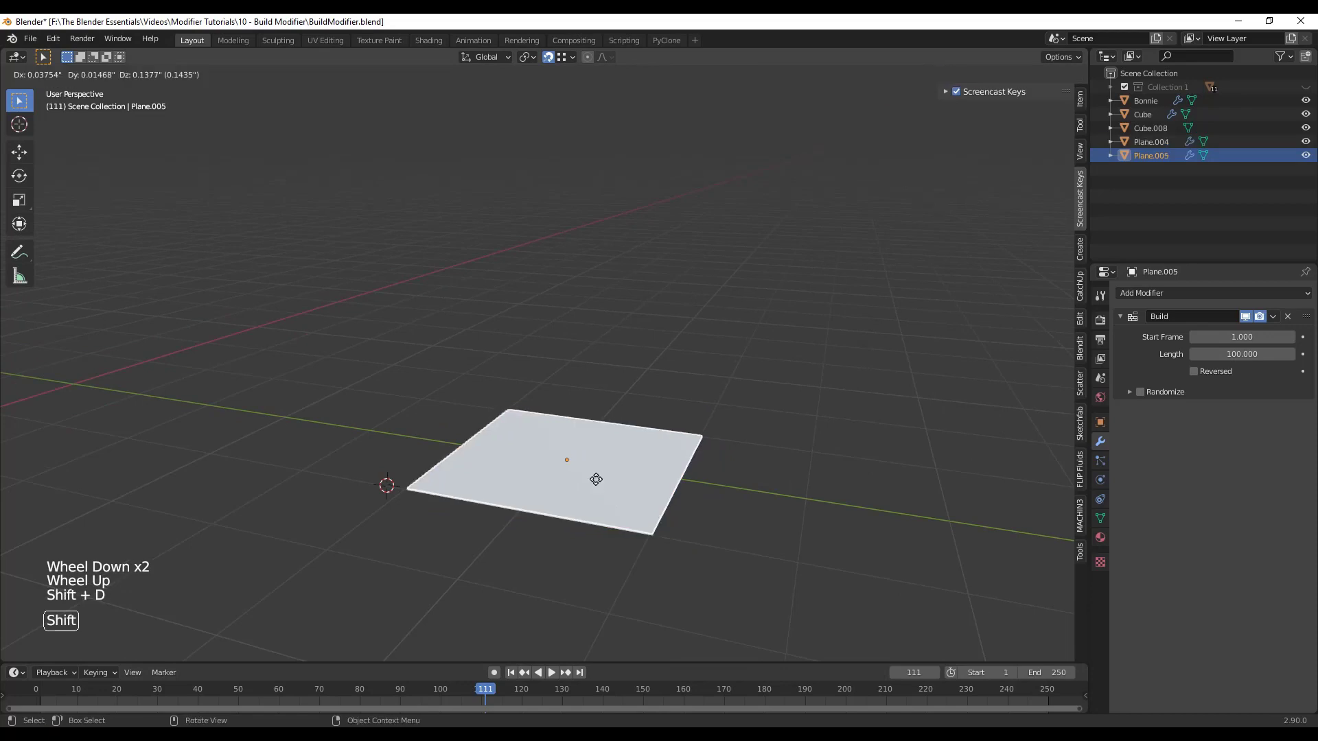
click(908, 519)
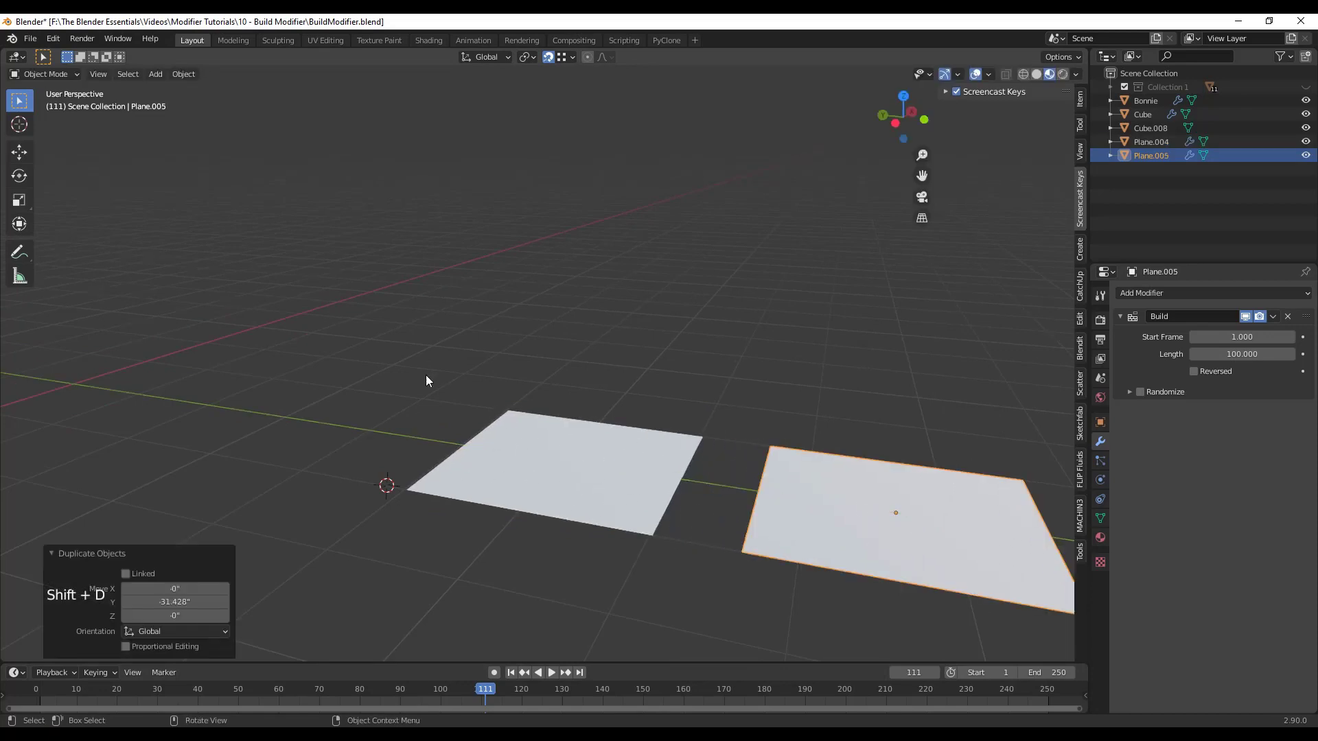
scroll(855, 477, down, 2)
scroll(855, 476, up, 2)
middle_drag(856, 477, 760, 553)
scroll(681, 532, up, 1)
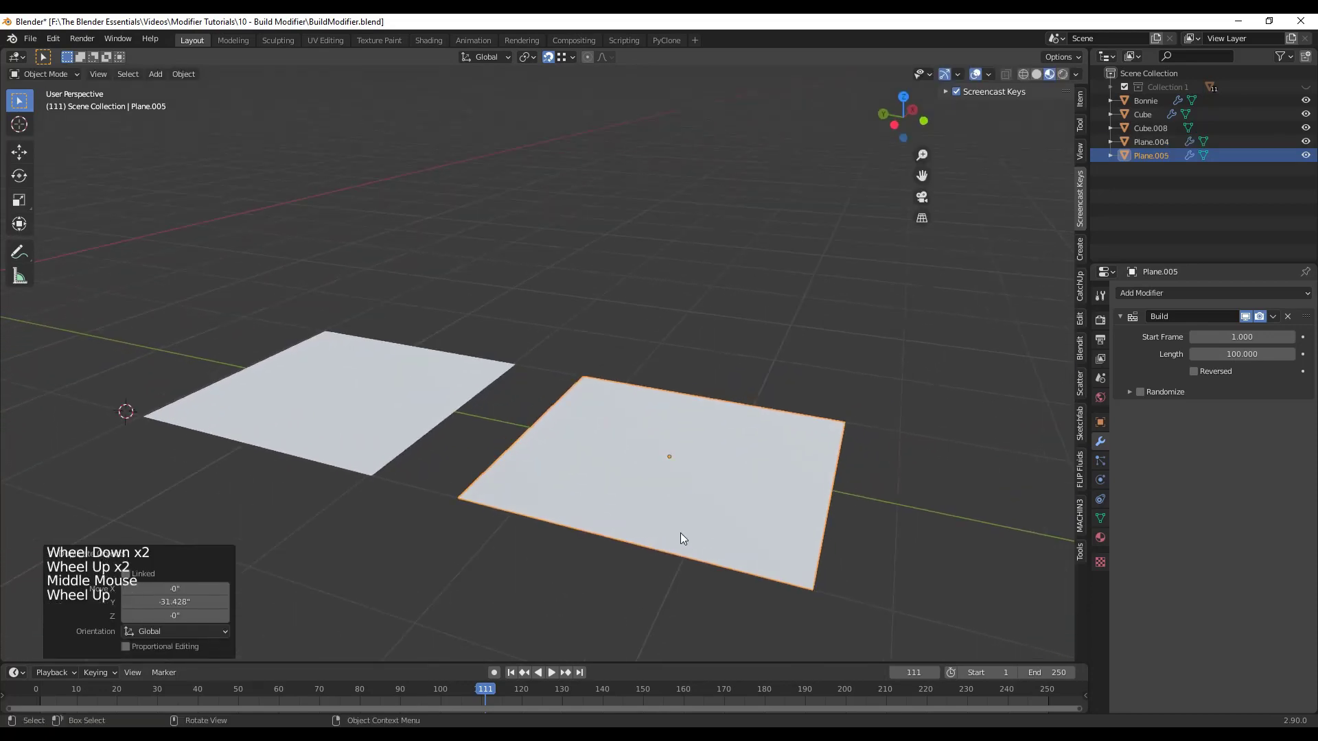
Step: Subdivide the copied plane's mesh with 10 cuts and return to Object Mode
key(Tab)
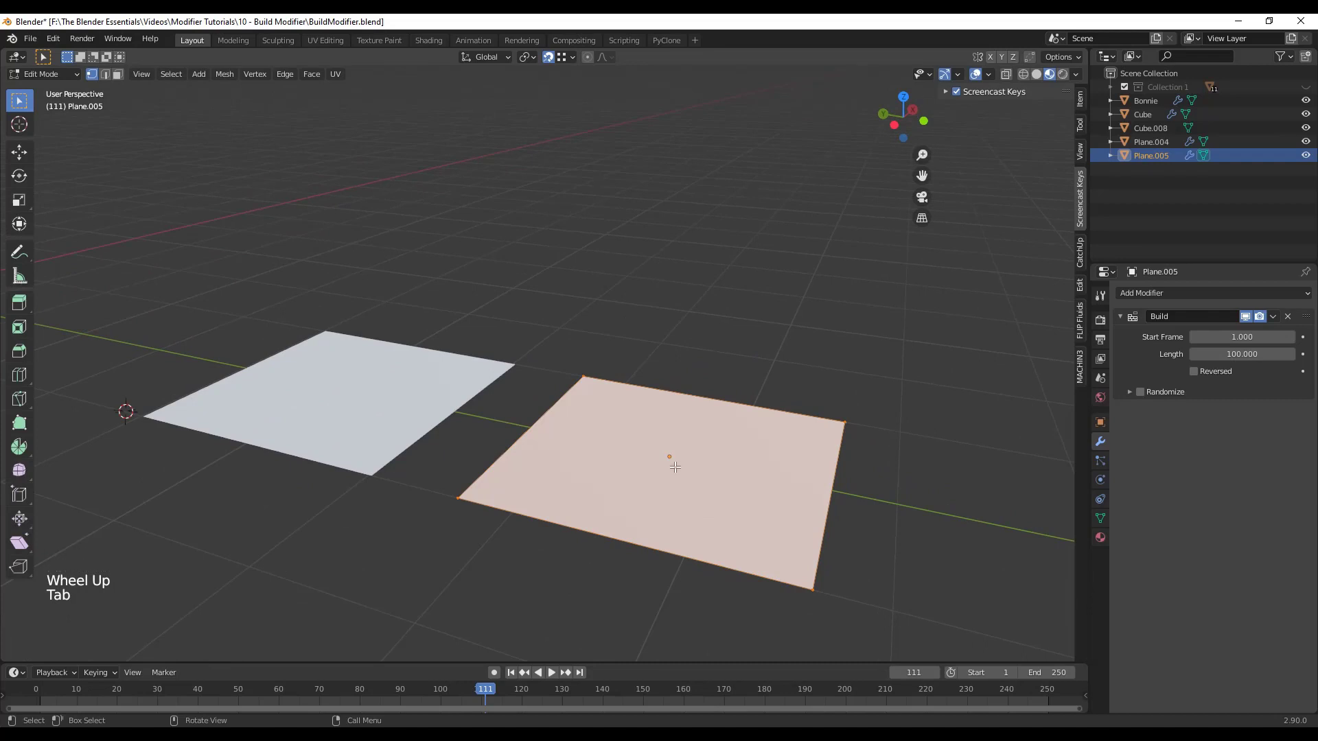
right_click(625, 380)
click(618, 381)
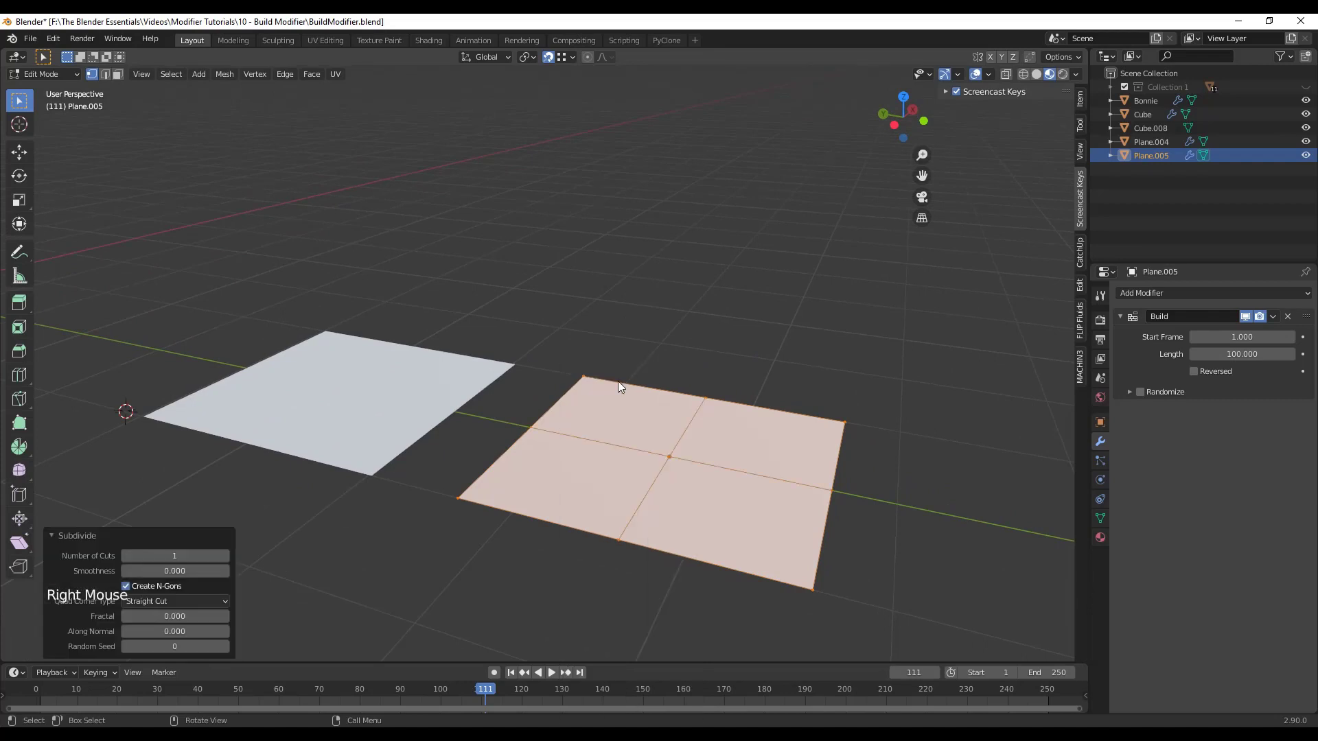
click(224, 555)
click(225, 555)
click(225, 555)
click(224, 555)
click(224, 555)
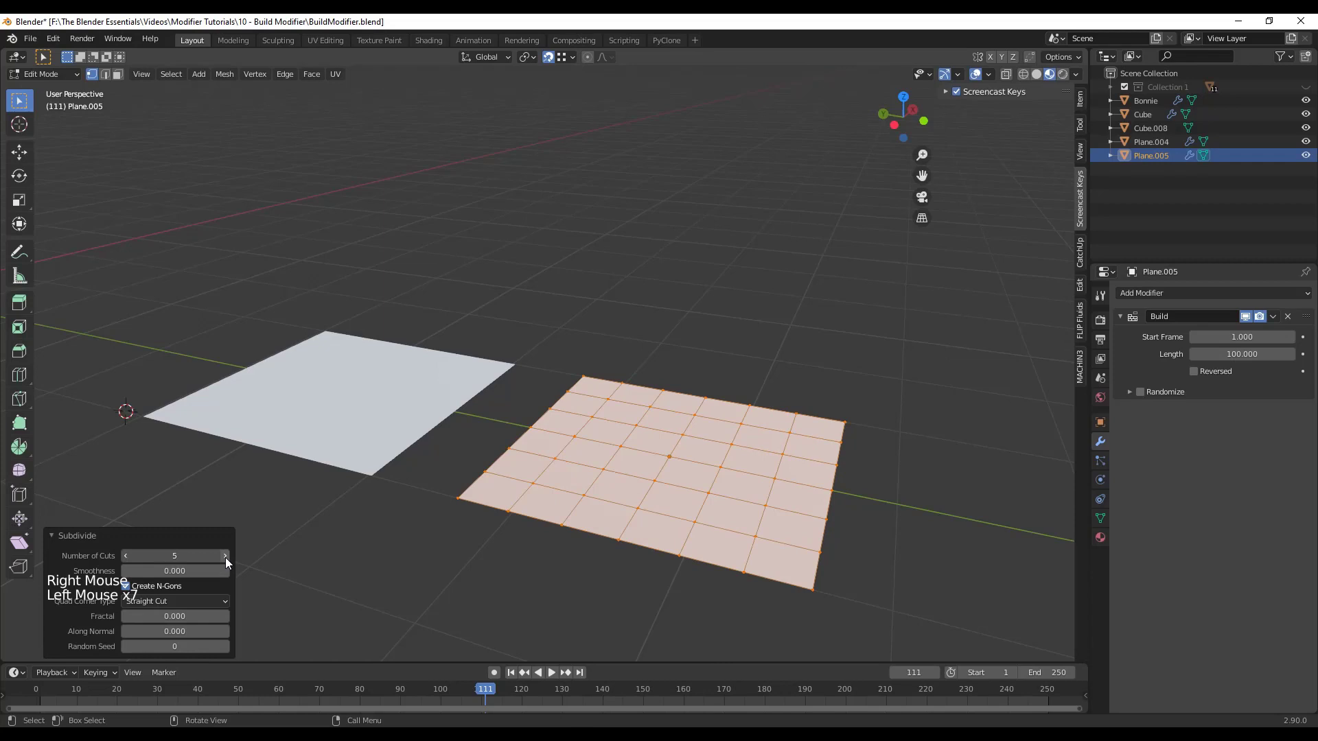
click(224, 555)
click(225, 556)
click(225, 556)
click(224, 555)
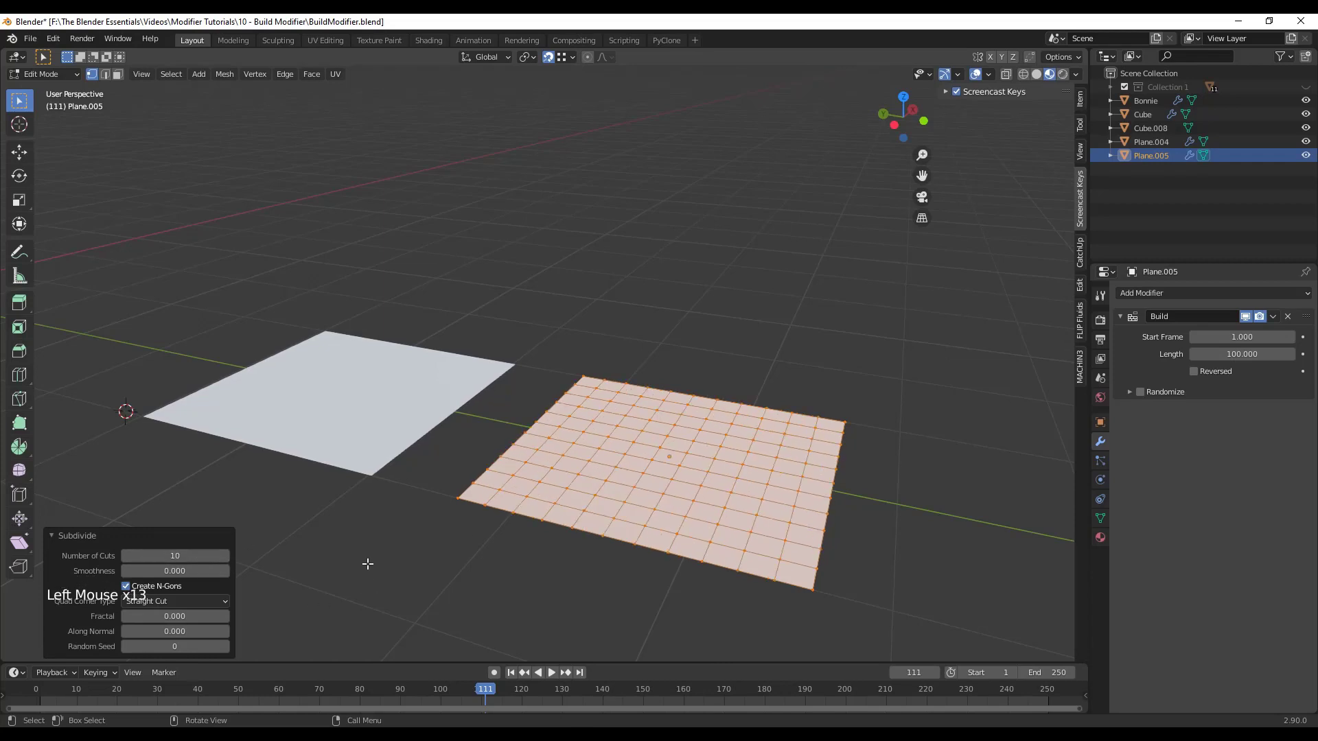
key(Return)
key(Tab)
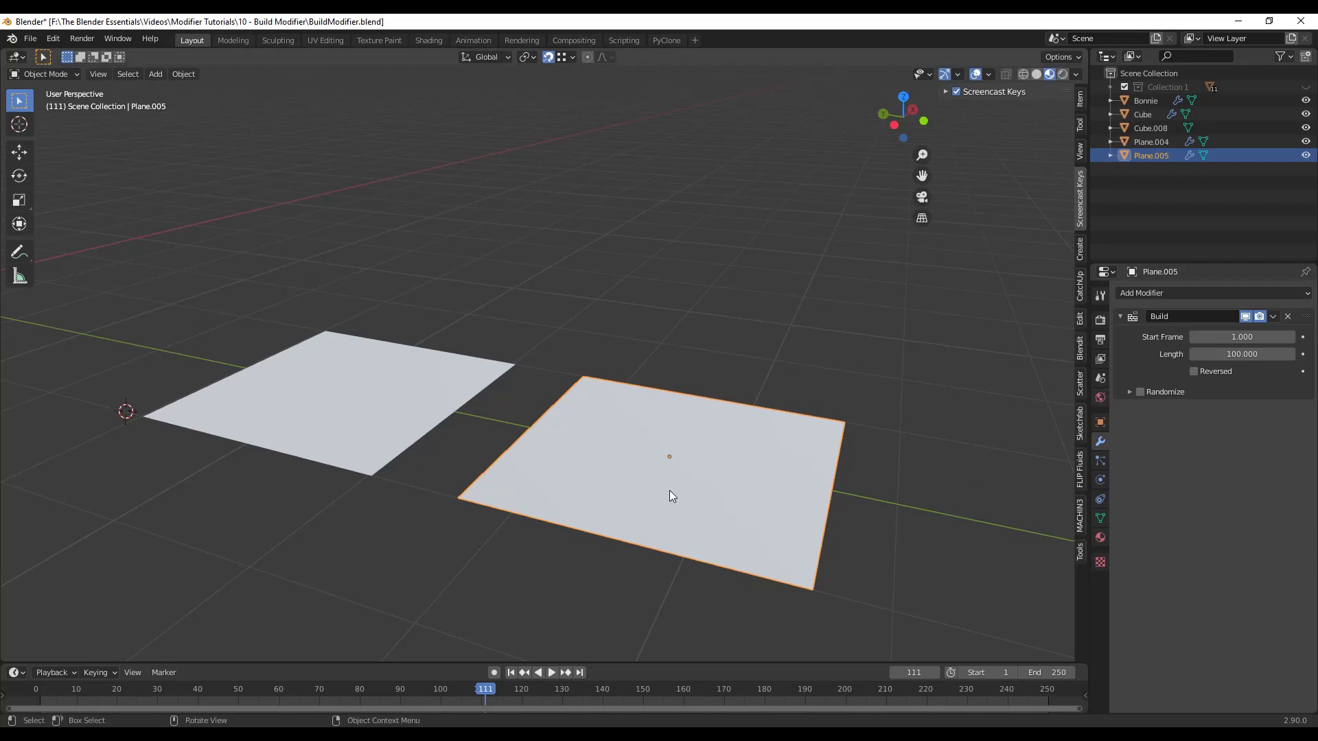
Step: Scrub back through the timeline to watch the planes build, stopping at frame 78
drag(489, 689, 450, 696)
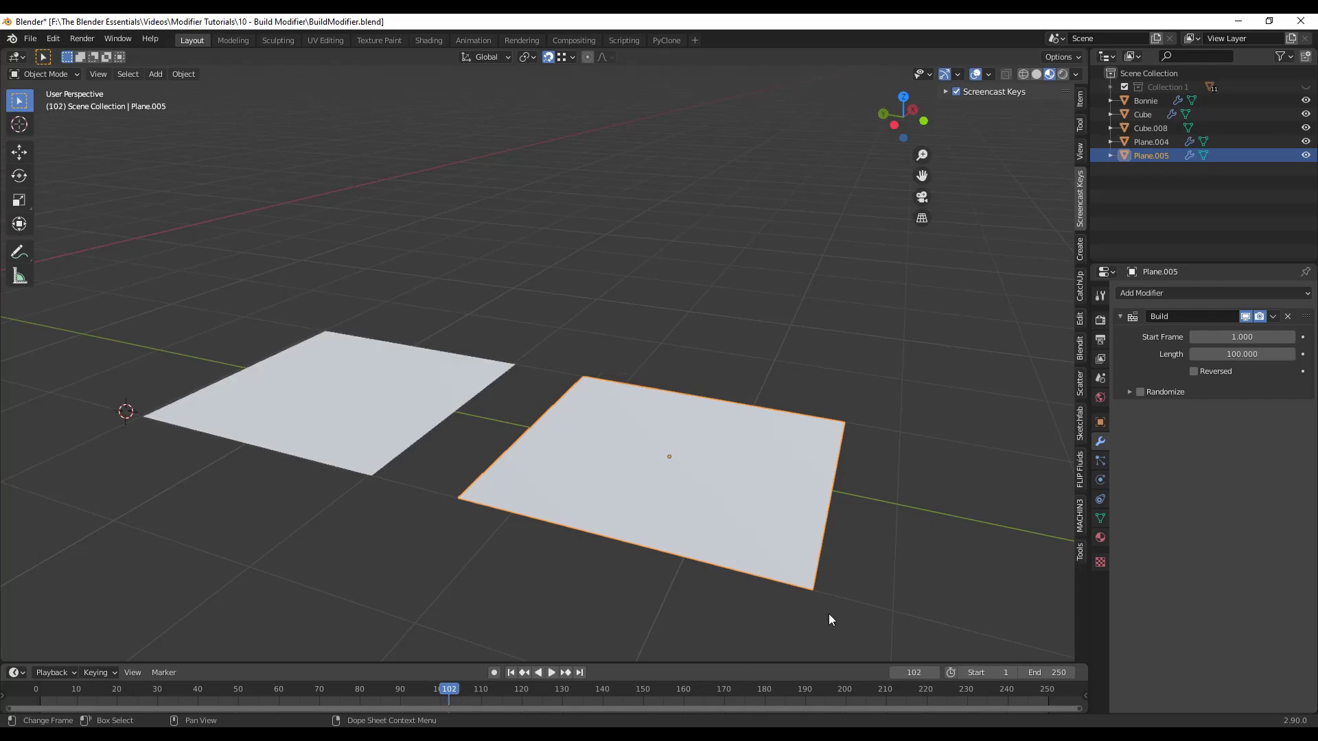
scroll(851, 521, down, 10)
scroll(820, 490, up, 2)
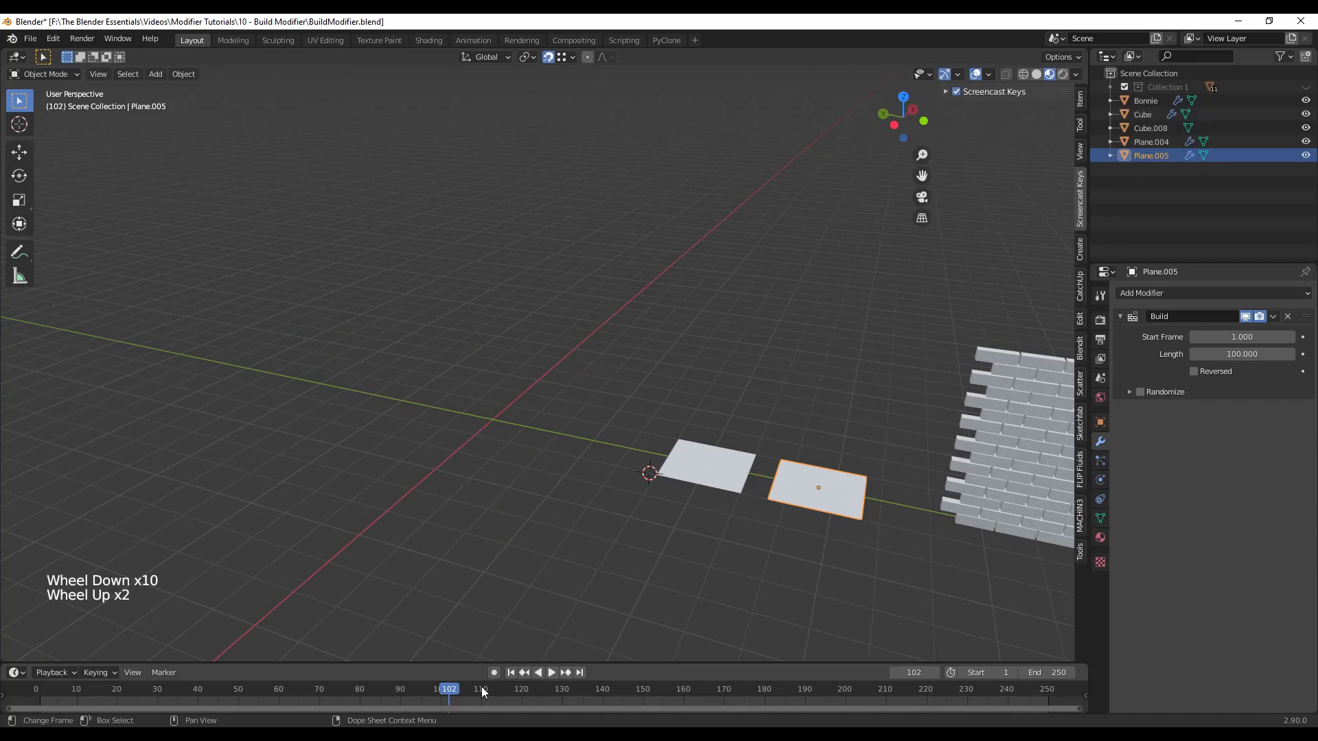
drag(450, 692, 397, 693)
Step: Turn off Reversed on Bonnie's Build modifier and scrub to frame 34 to see partial build
click(509, 360)
click(1193, 370)
scroll(446, 372, up, 6)
middle_drag(446, 372, 467, 290)
scroll(470, 389, up, 1)
drag(398, 693, 215, 706)
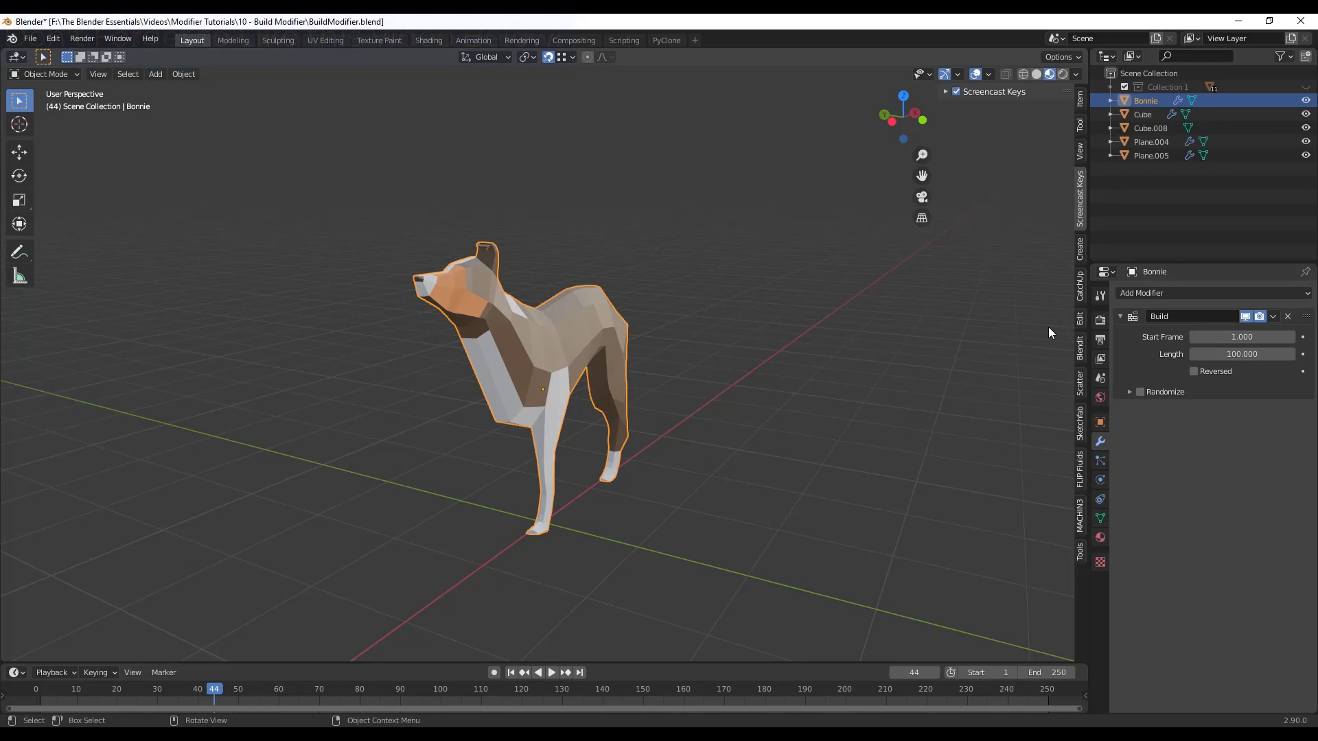
Step: Add a Subdivision Surface modifier to Bonnie and move it above the Build modifier
click(1161, 294)
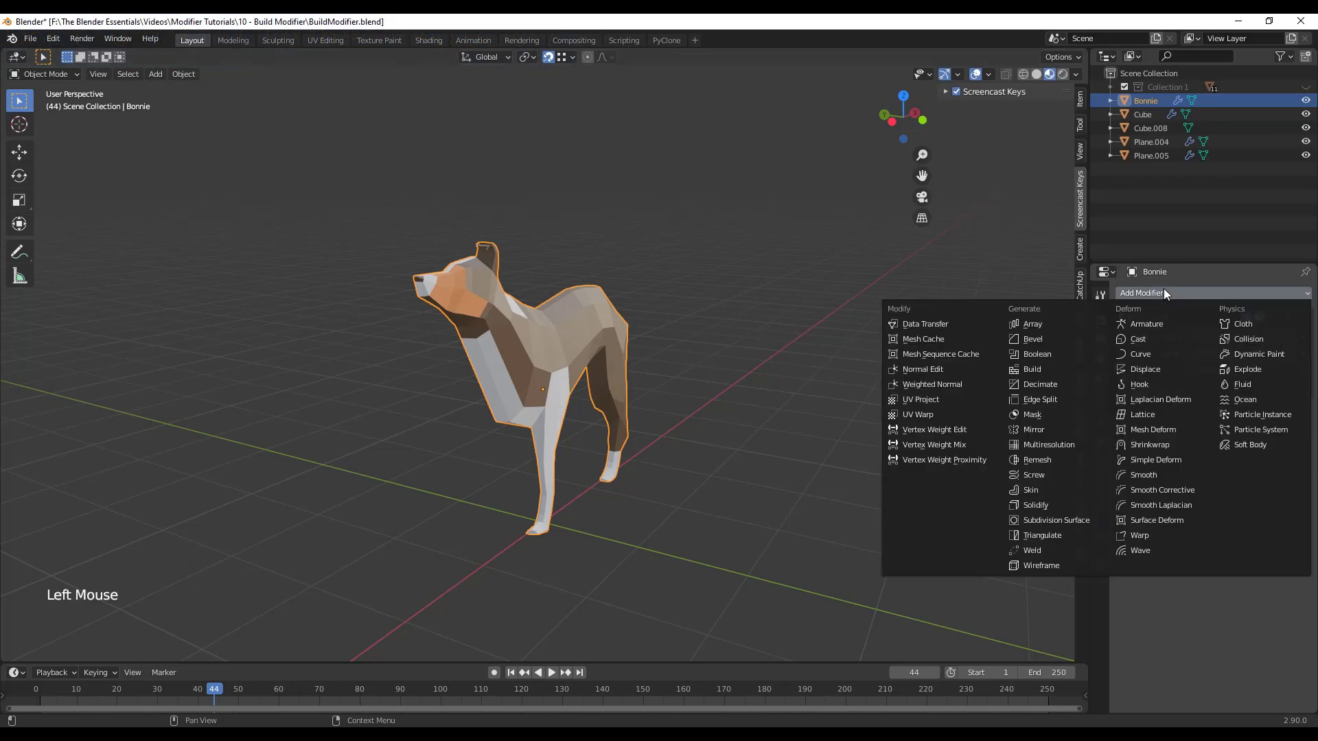
click(1052, 519)
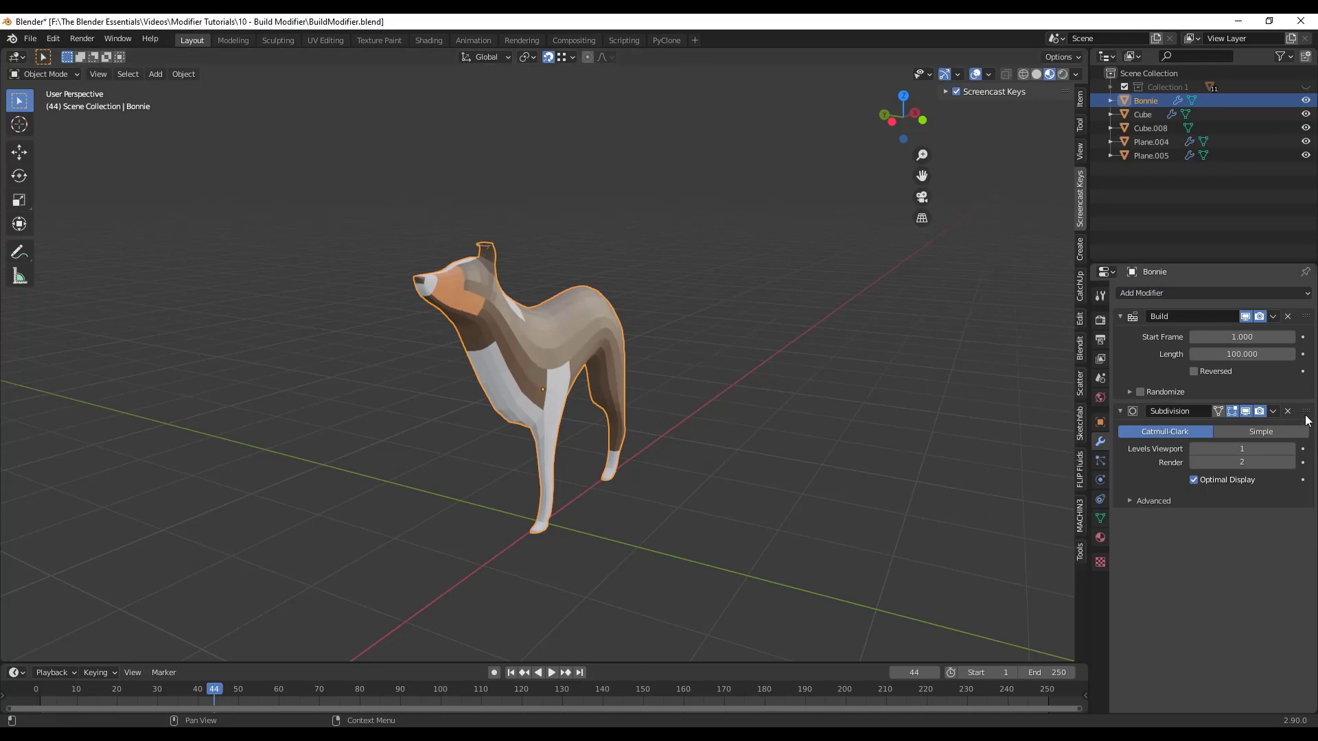
drag(1306, 412, 1297, 306)
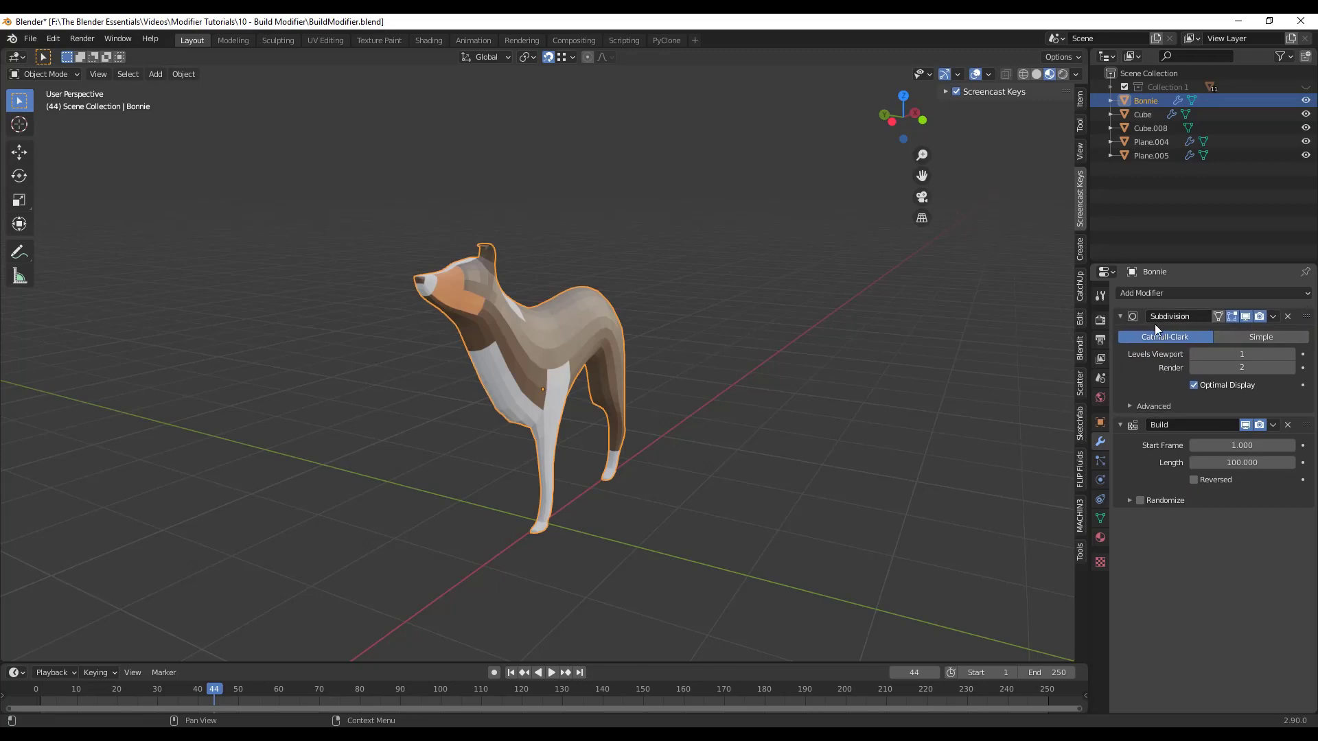
Step: Play the smoothed dog's build animation, stopping around frame 91
drag(186, 689, 68, 693)
key(space)
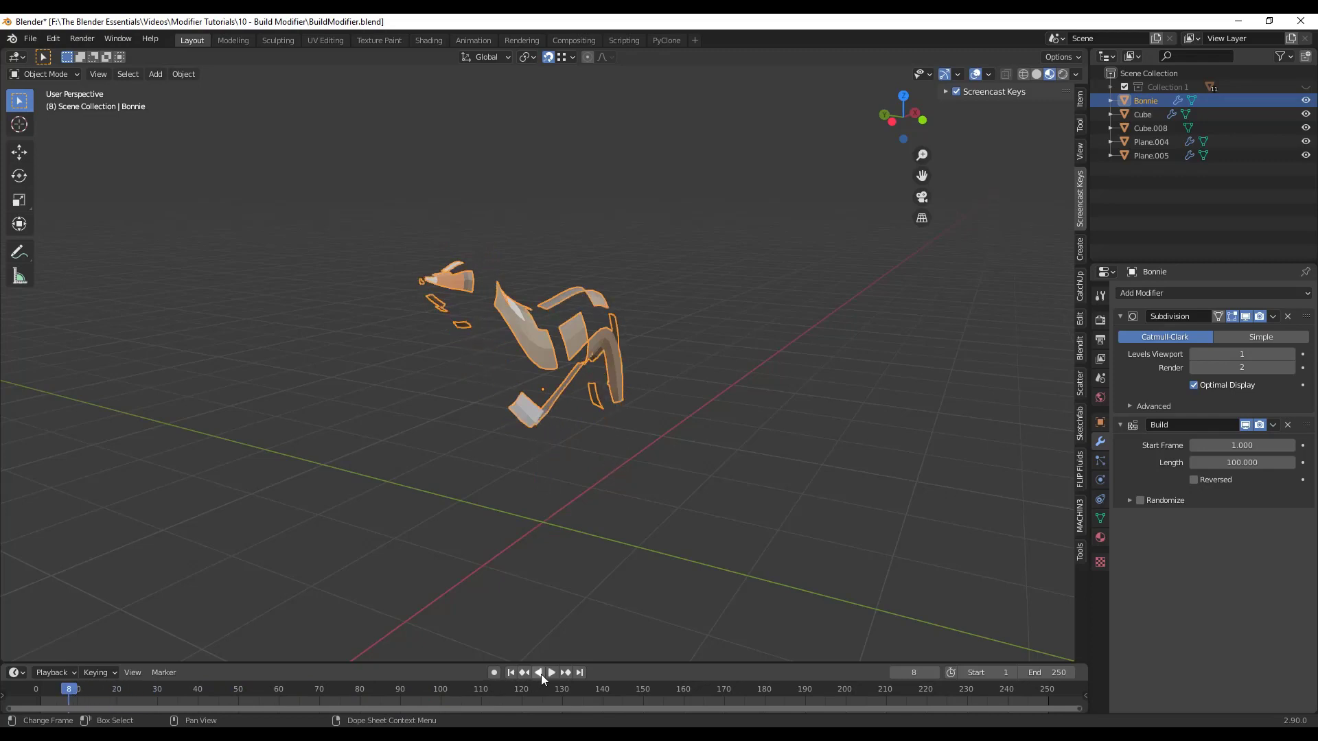
click(551, 671)
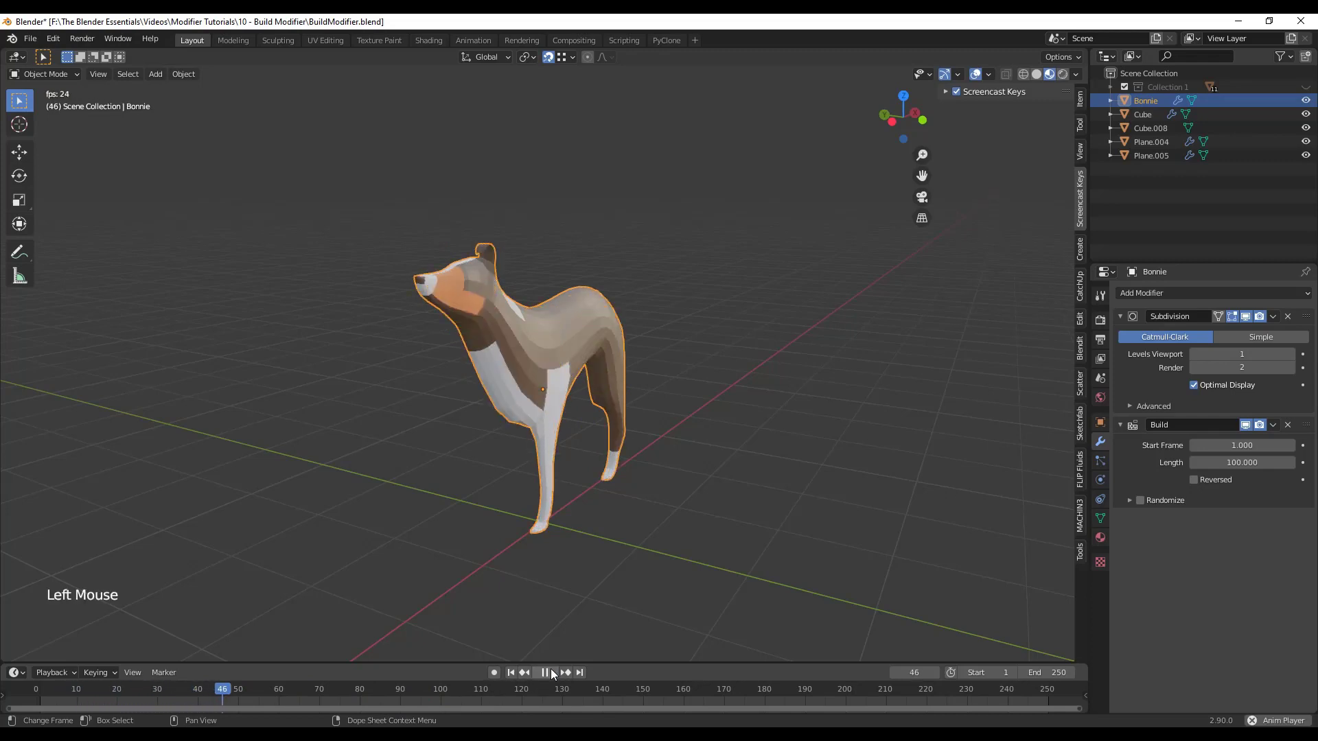
click(340, 695)
click(341, 695)
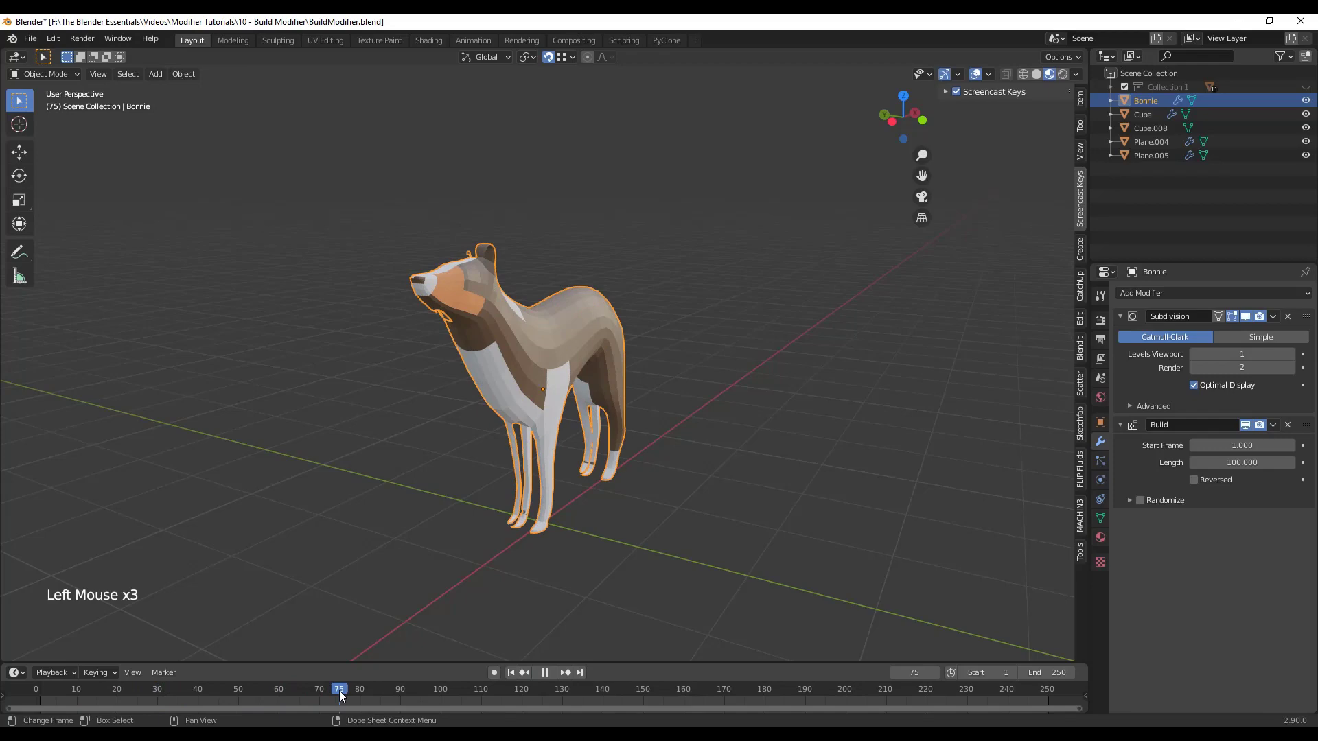
click(544, 672)
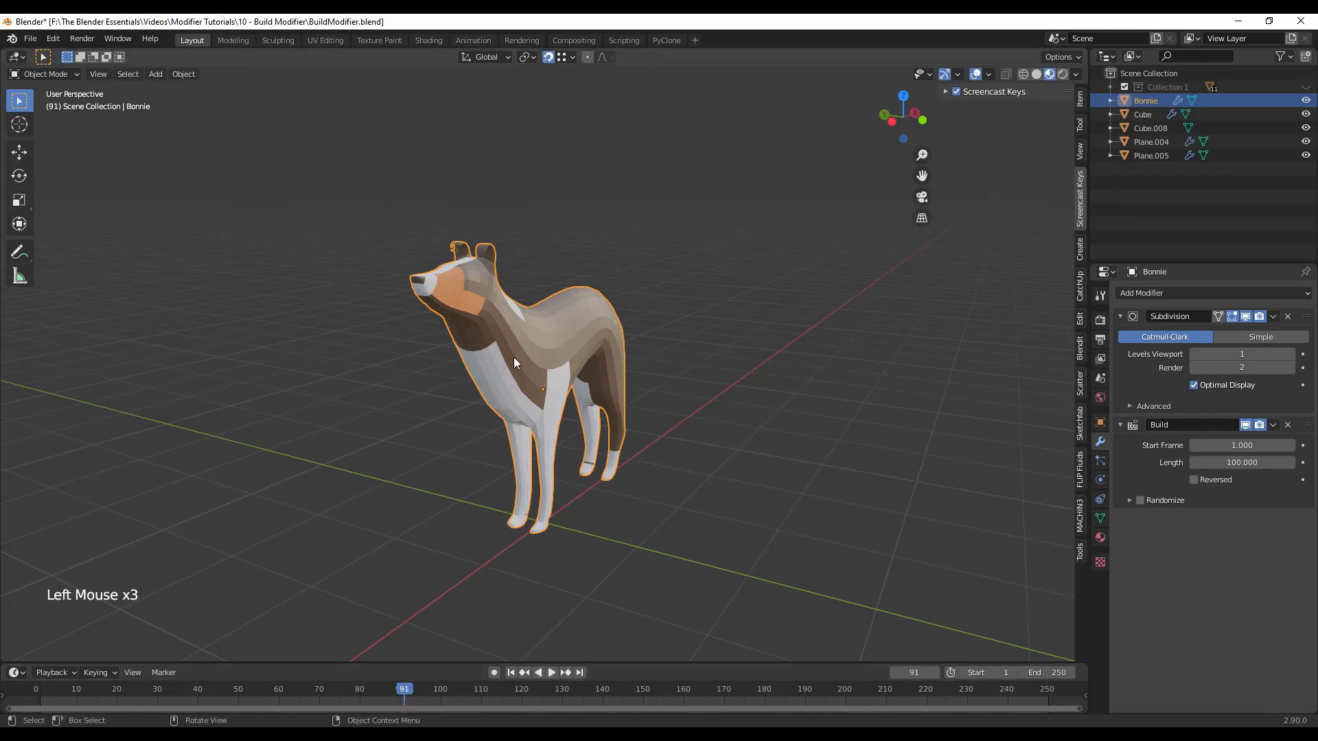
Step: Select Plane.005, scrub its Build animation, then play back to frame 1
scroll(501, 340, down, 11)
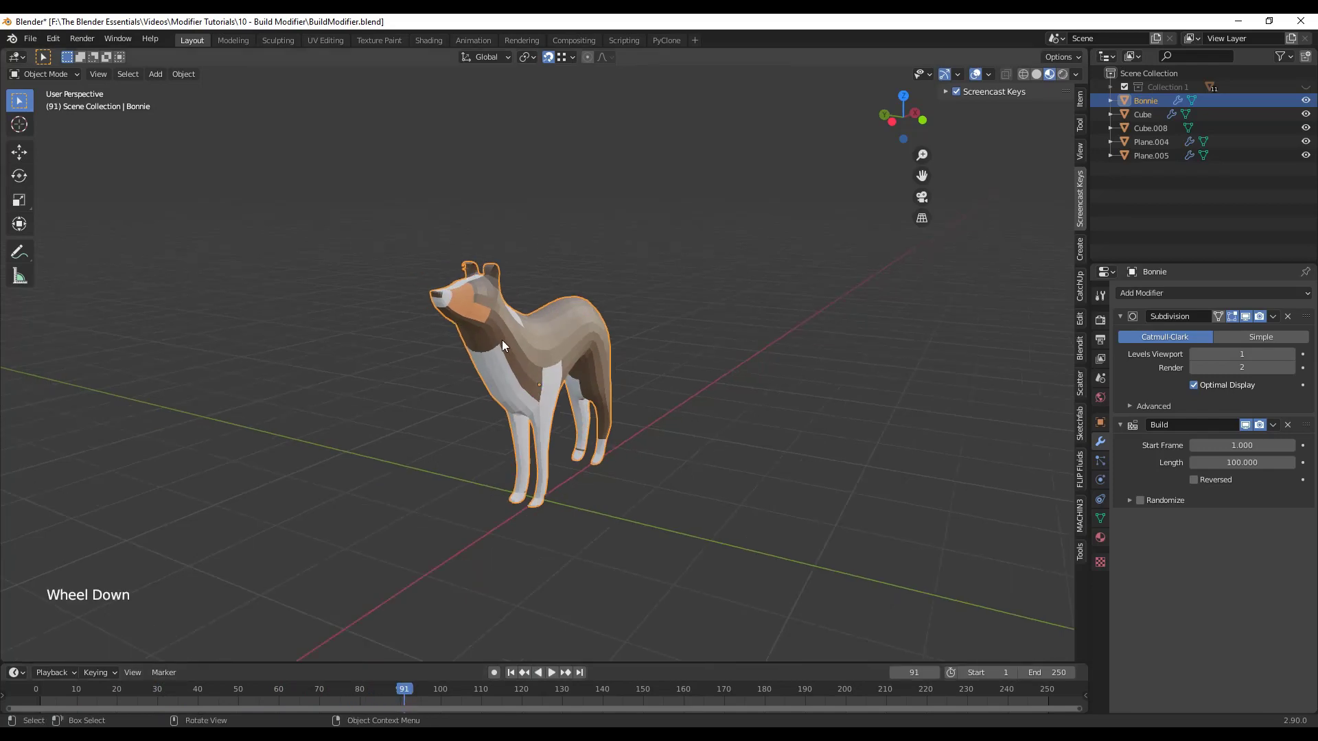
scroll(645, 394, up, 2)
scroll(645, 394, up, 9)
middle_drag(567, 385, 607, 455)
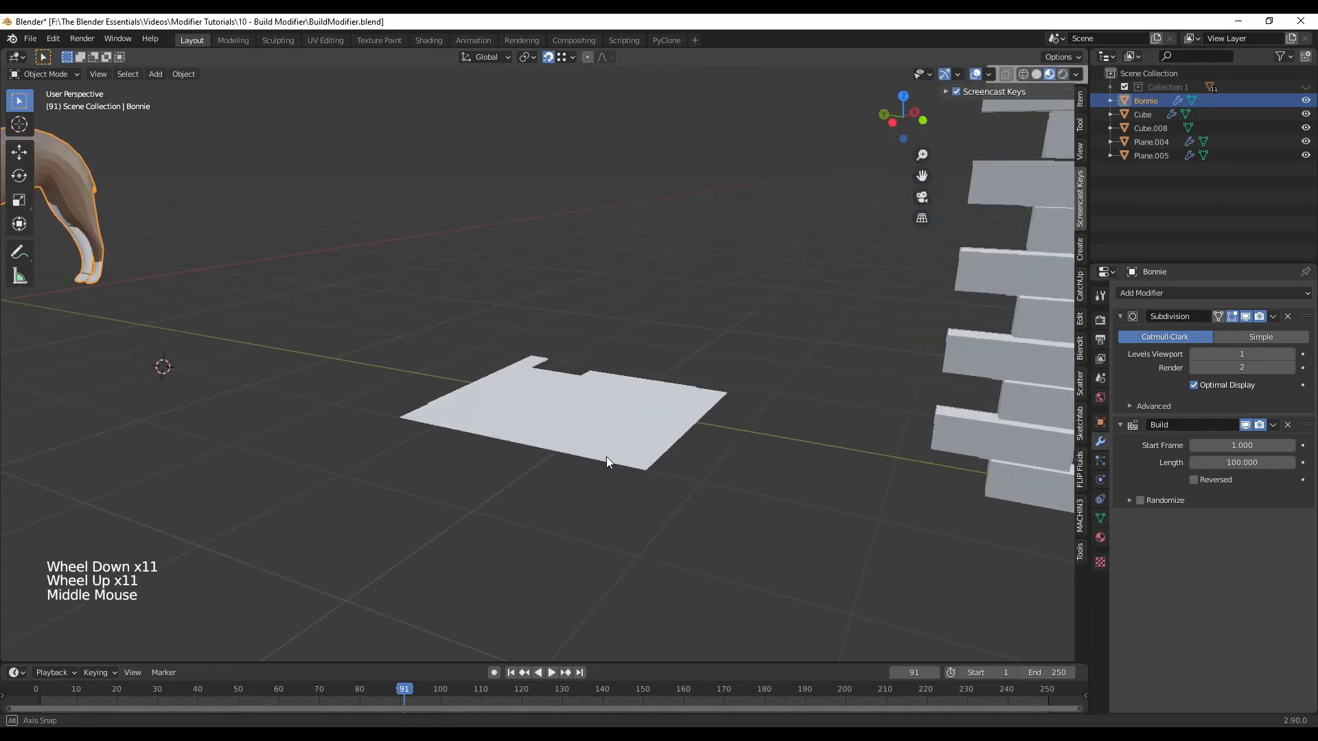
click(583, 475)
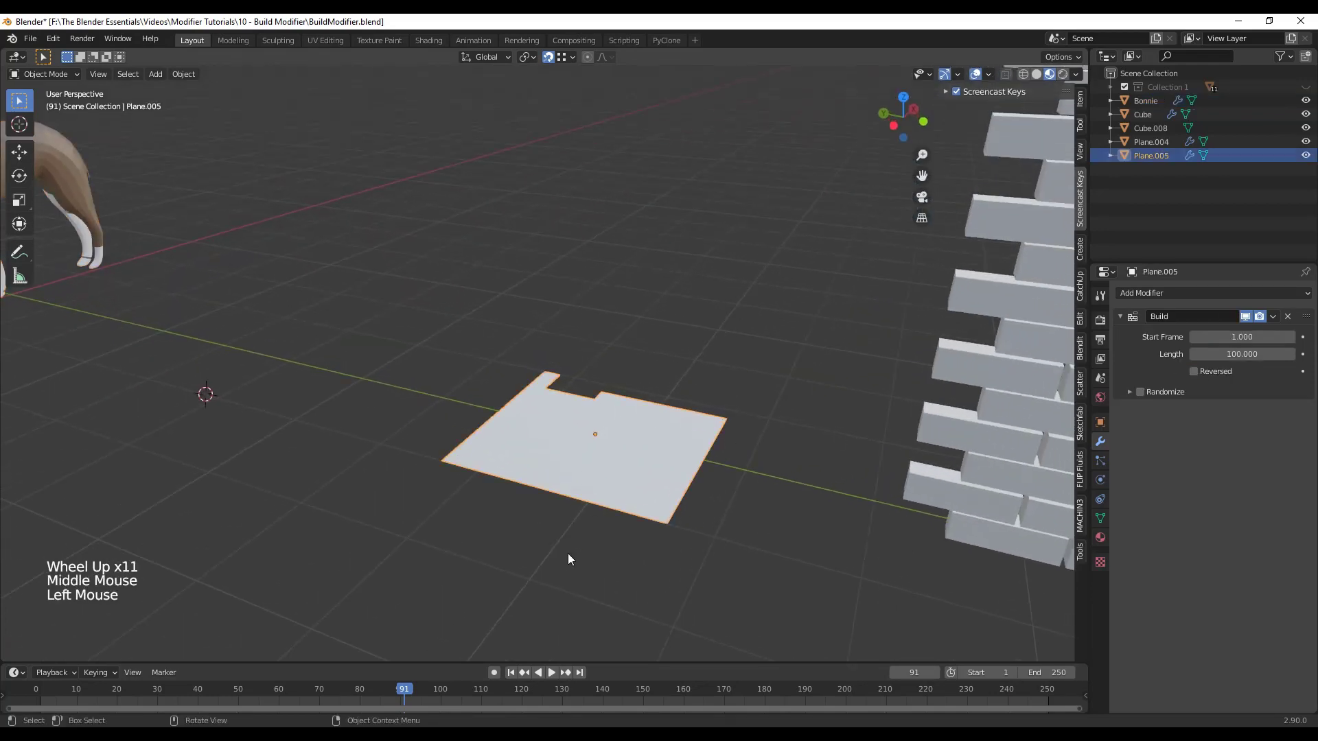
drag(370, 690, 234, 687)
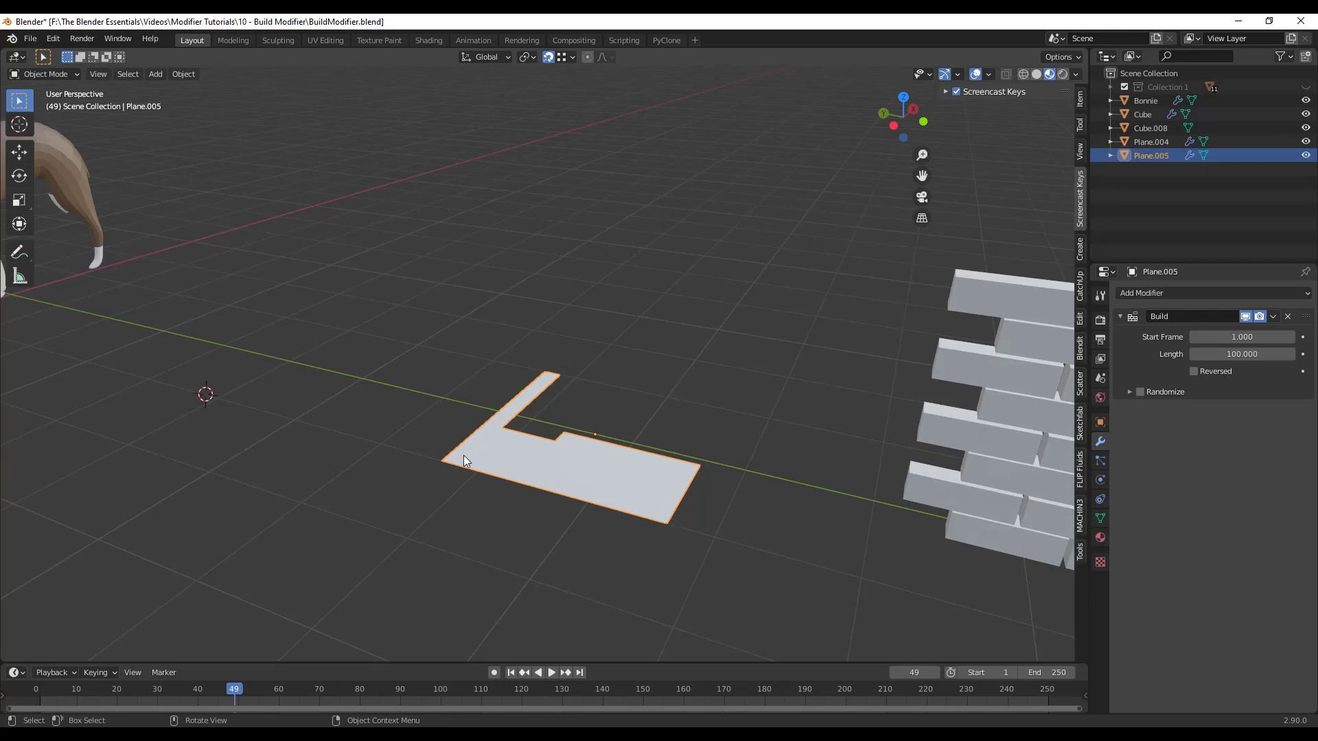
drag(241, 689, 119, 680)
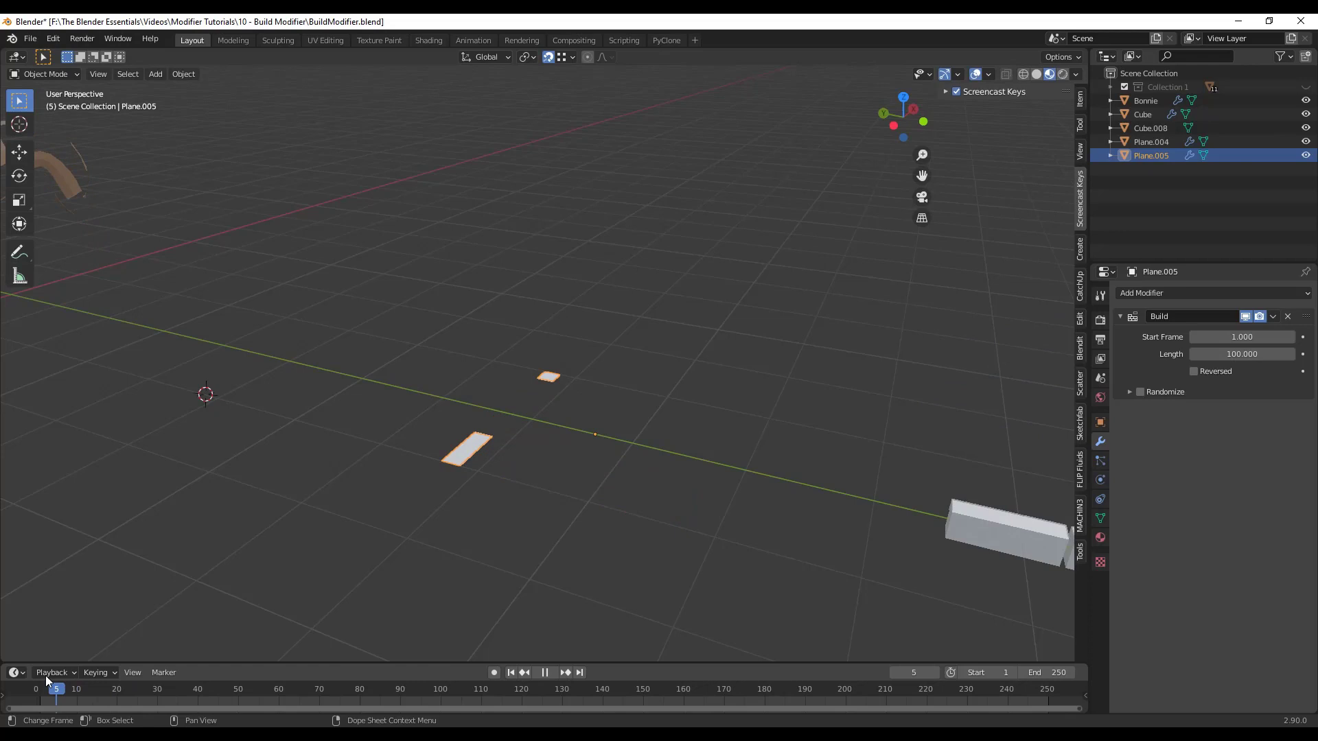
key(space)
Step: Put Plane.005 into Edit Mode facing the grid and browse Mesh > Sort Elements
click(610, 444)
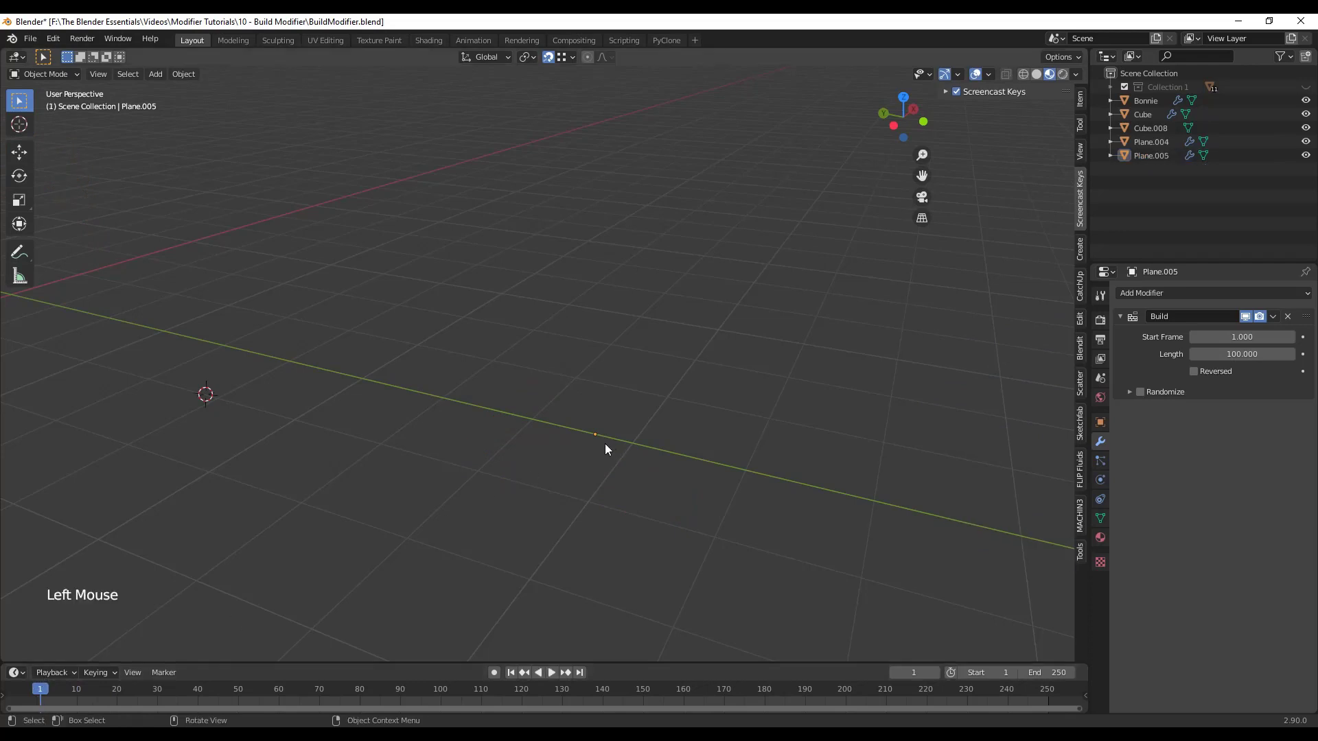
key(Tab)
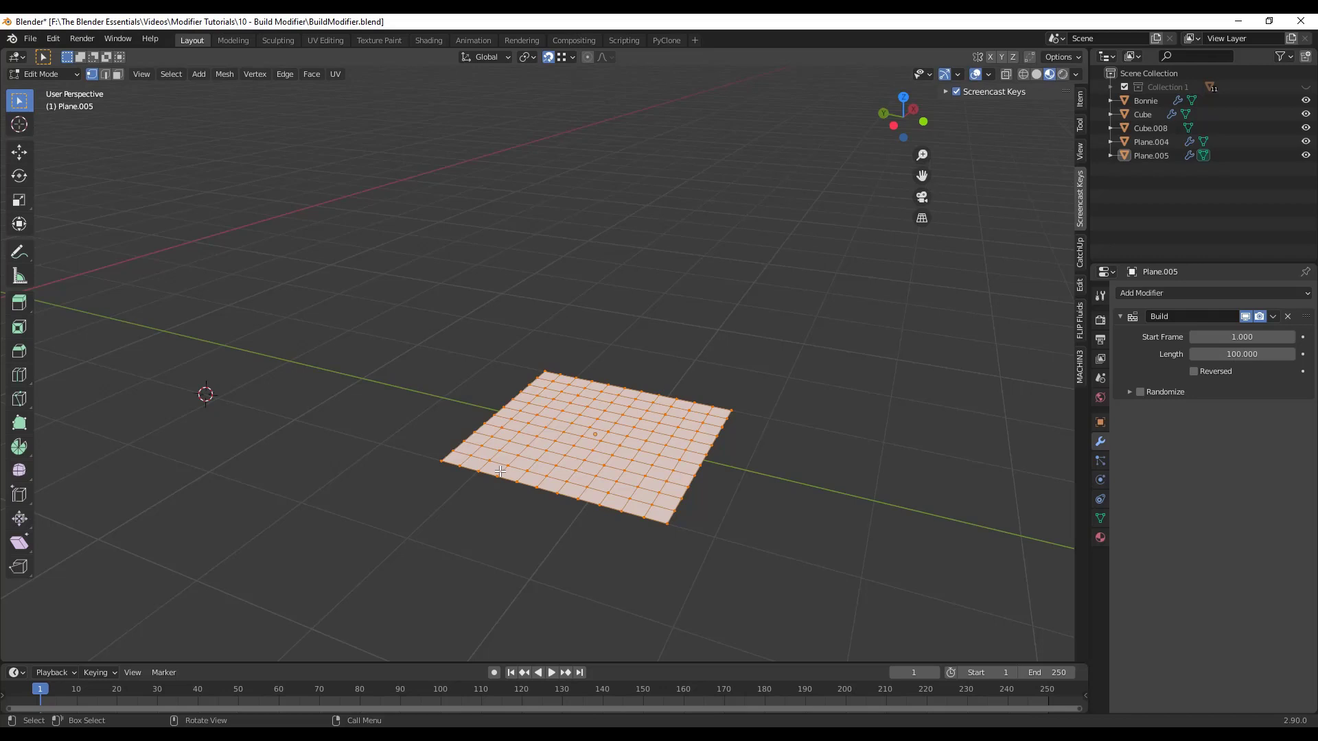
middle_drag(472, 454, 800, 421)
scroll(588, 515, up, 2)
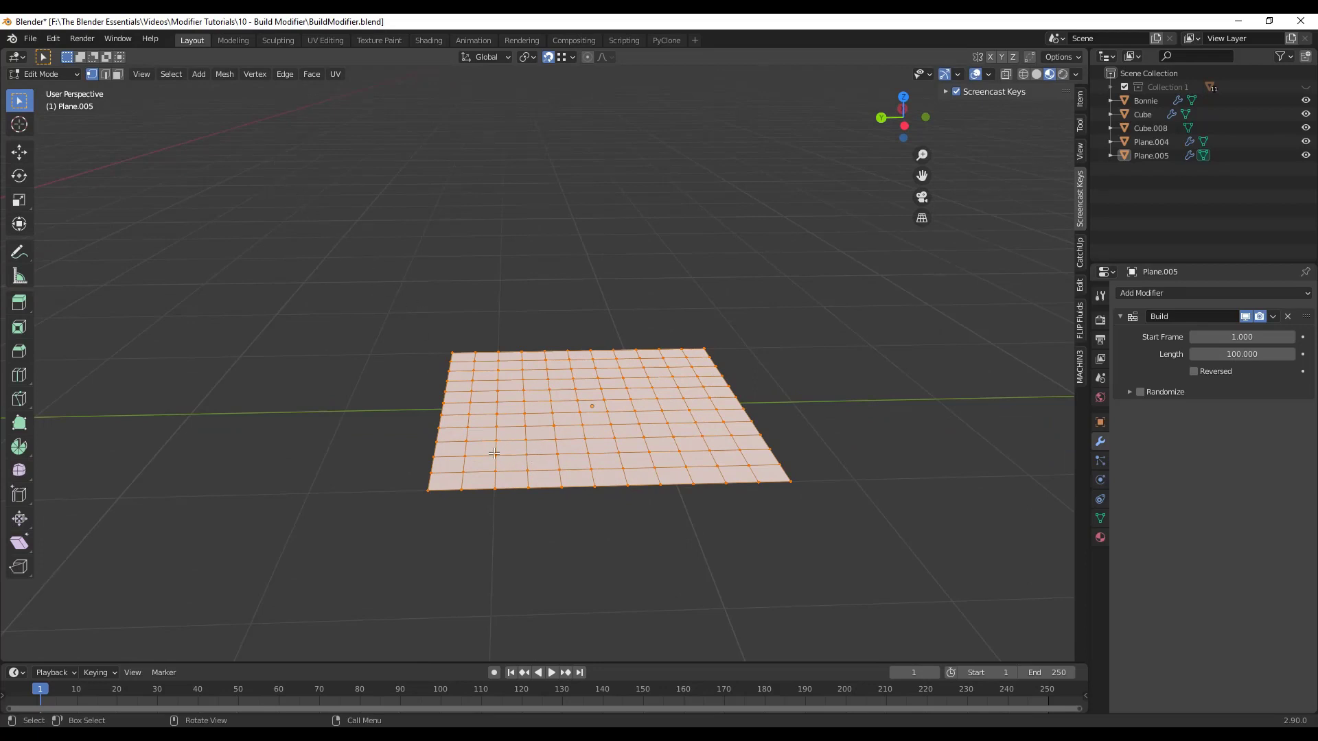
click(220, 75)
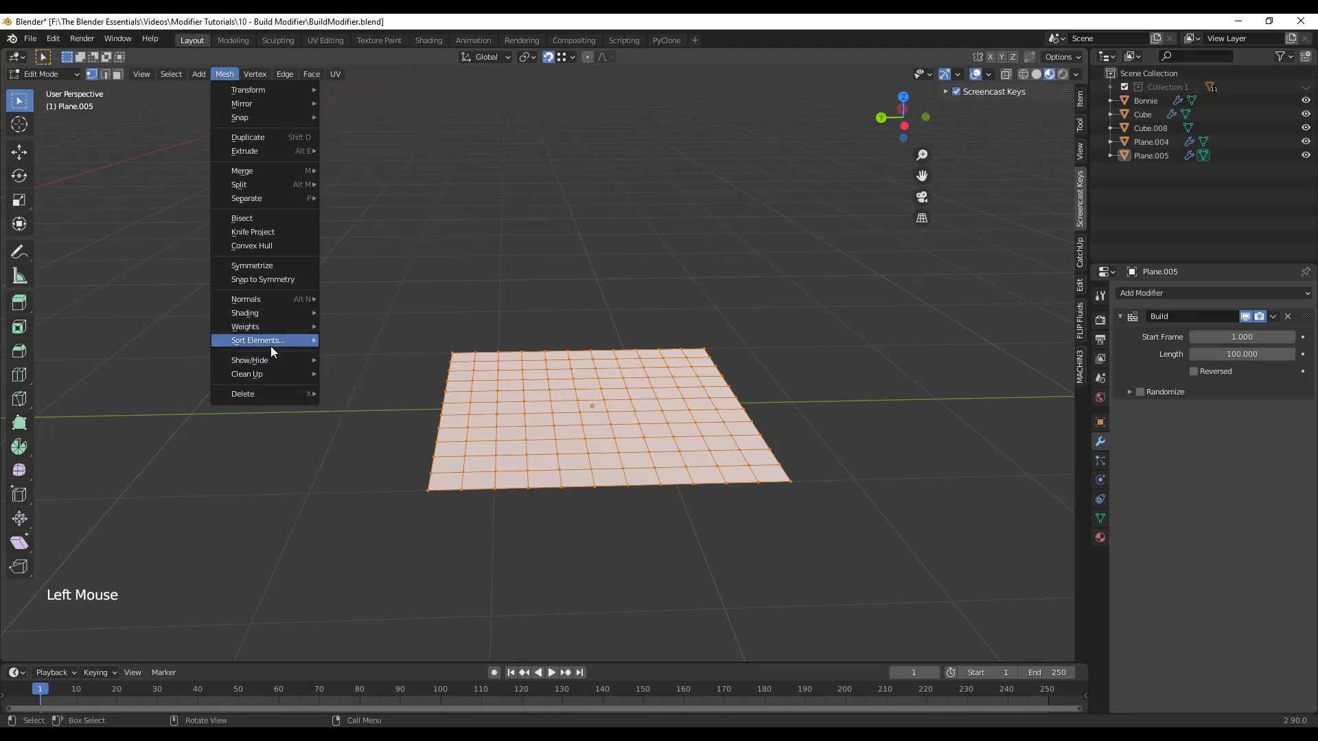
mouse_move(270, 345)
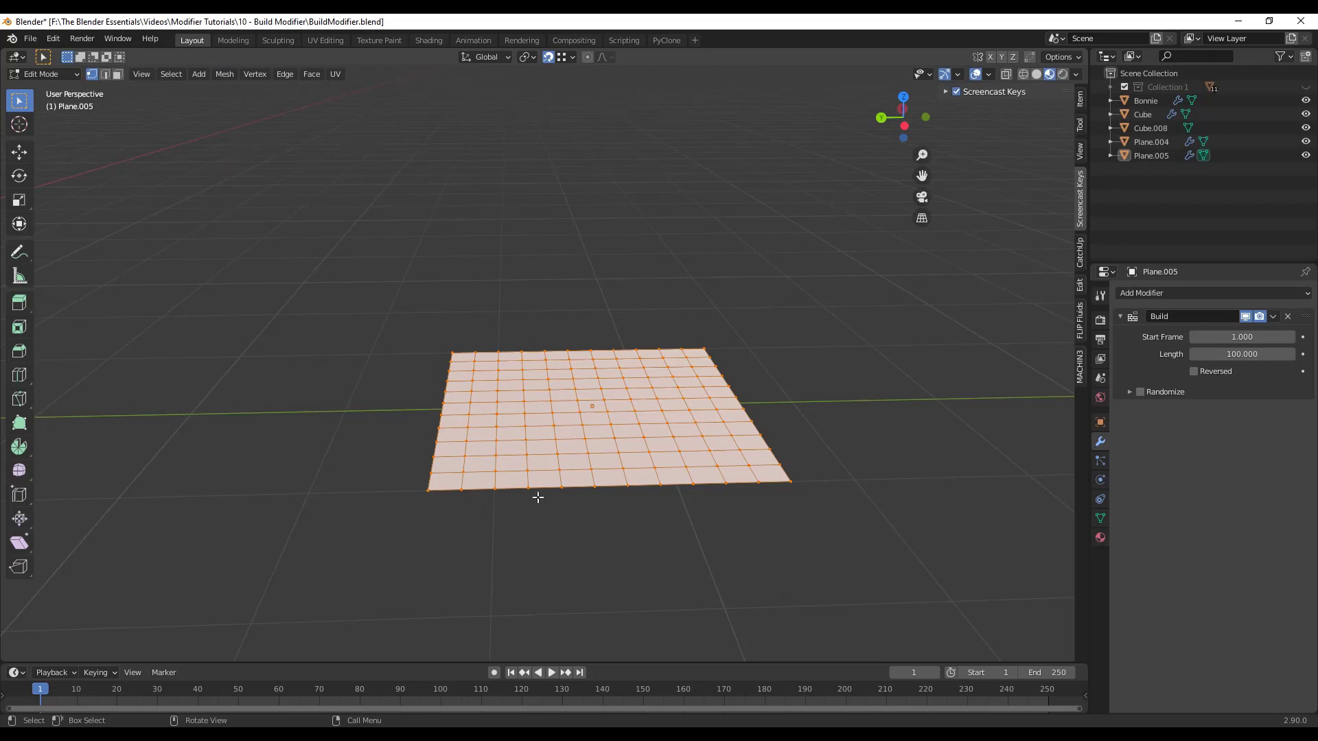
Step: Place the 3D cursor on the plane's front-left corner and sort its faces by Cursor Distance
shift+right_click(426, 490)
mouse_move(432, 512)
middle_down()
mouse_move(550, 300)
mouse_move(556, 221)
mouse_move(522, 479)
mouse_move(450, 495)
middle_up()
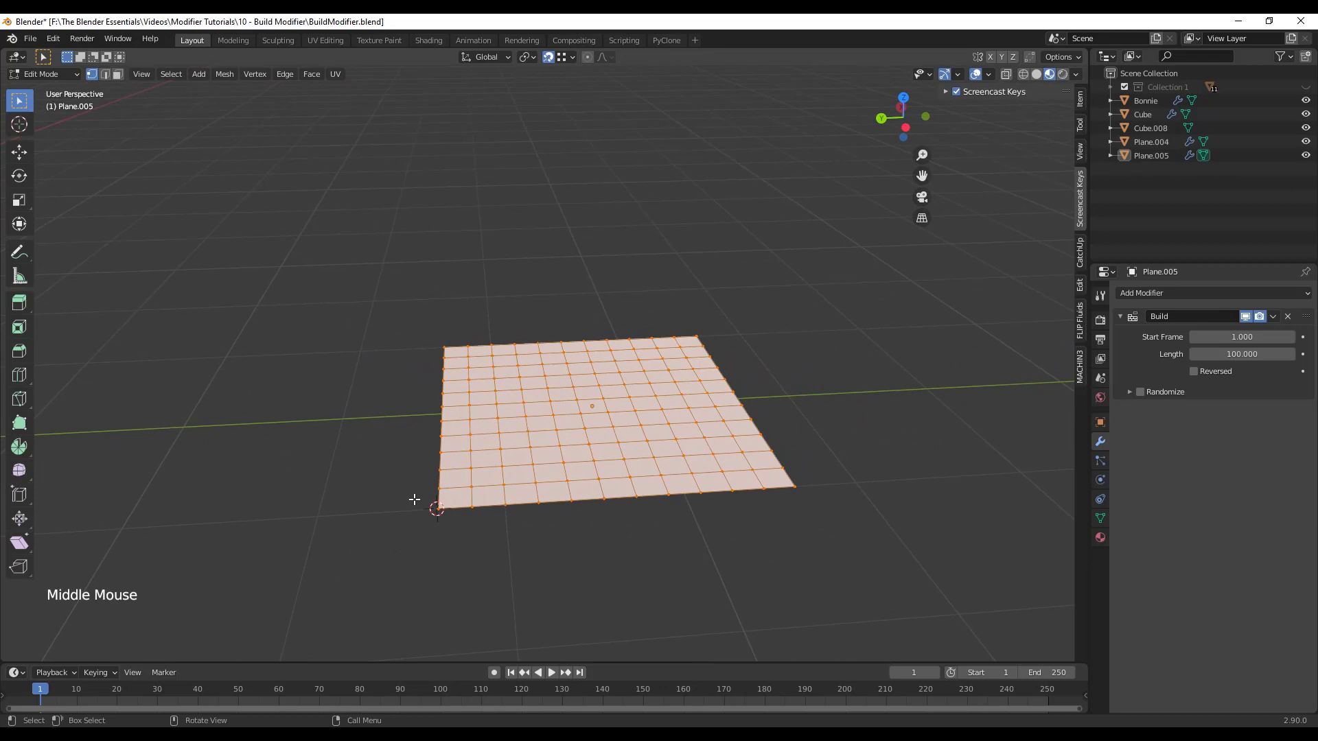
scroll(456, 500, up, 4)
scroll(444, 509, down, 2)
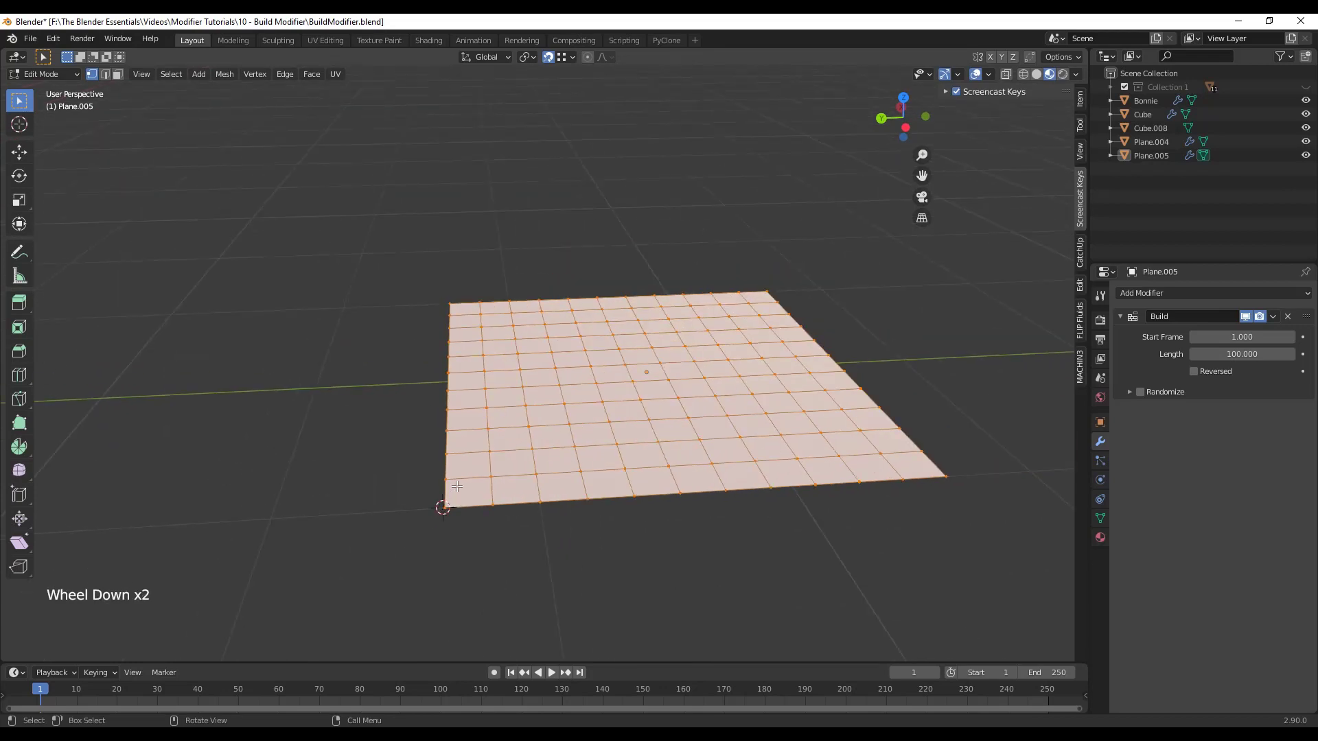
click(226, 74)
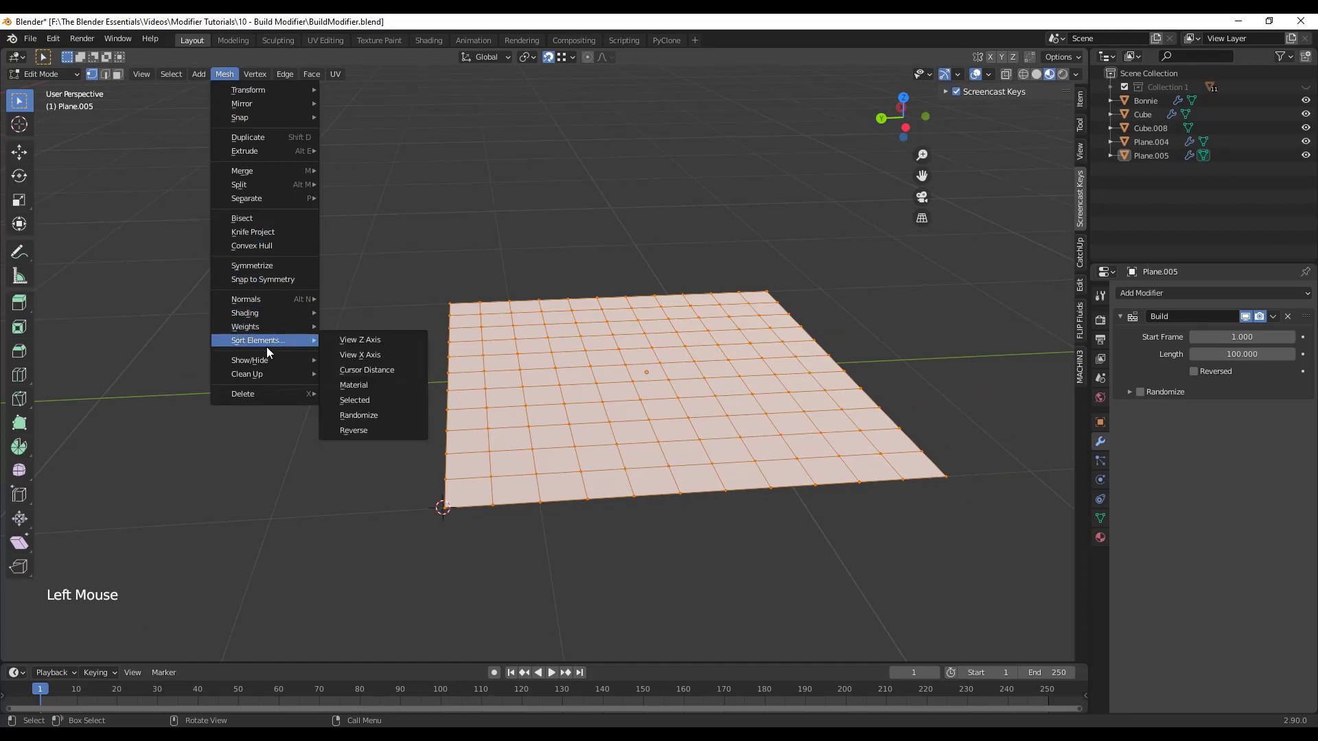
click(377, 371)
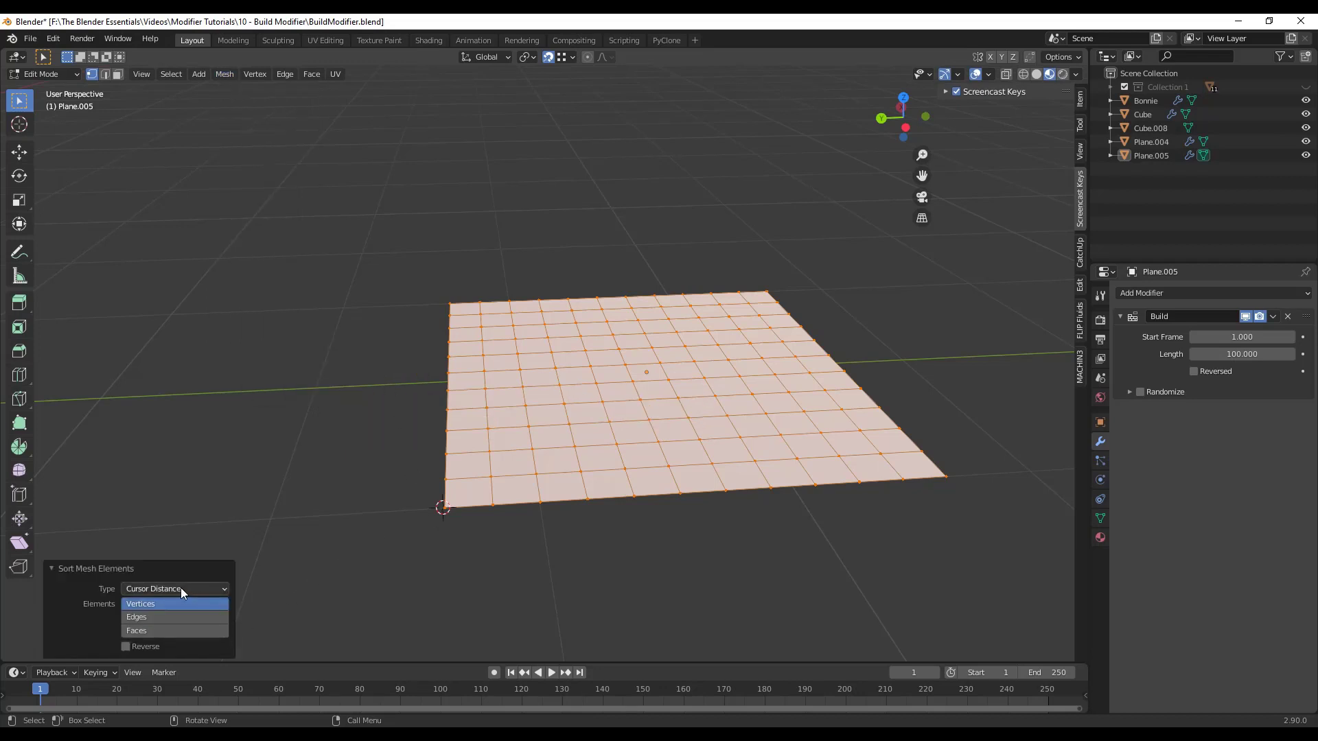
click(166, 629)
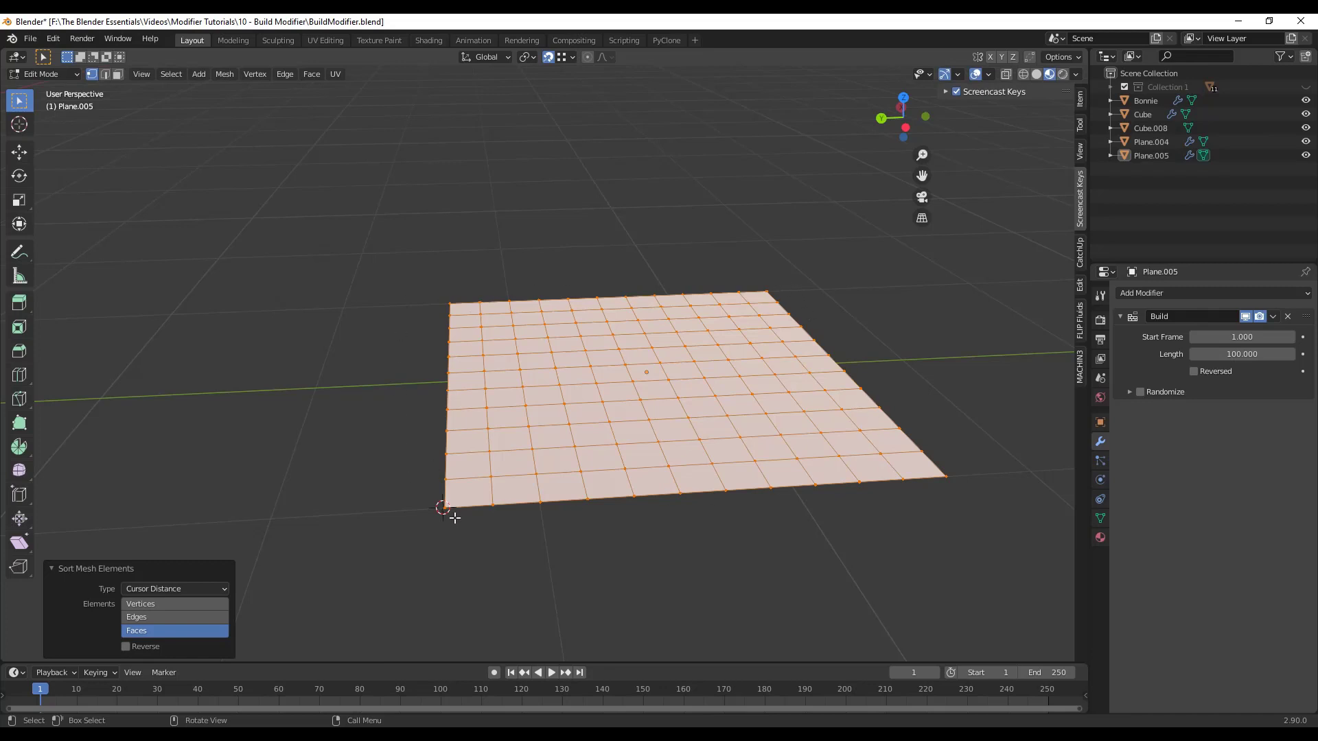
Step: Return to Object Mode and advance to frame 55 to see the plane build outward from the corner
key(Tab)
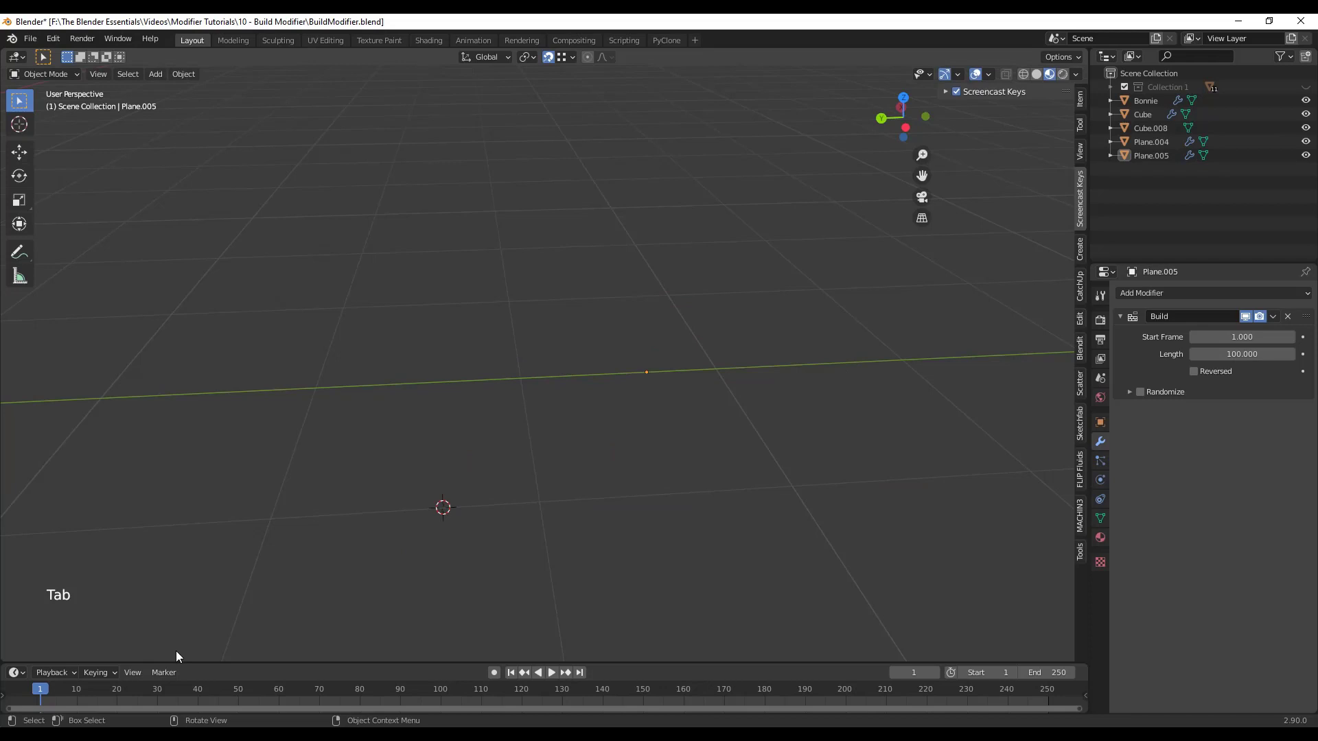
drag(37, 694, 258, 696)
scroll(353, 443, down, 8)
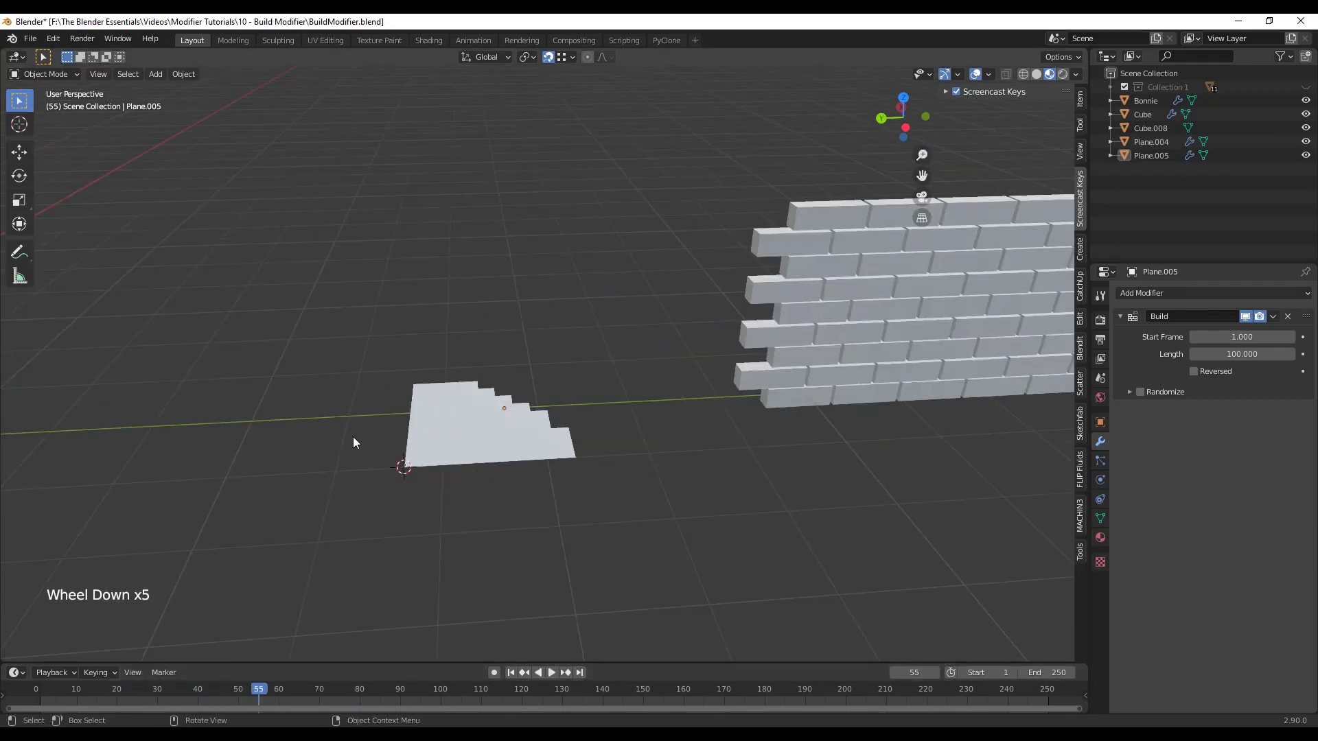
Step: Select the brick wall and rewind the timeline to an early frame
click(762, 346)
scroll(414, 308, down, 1)
scroll(414, 307, down, 2)
scroll(846, 319, up, 2)
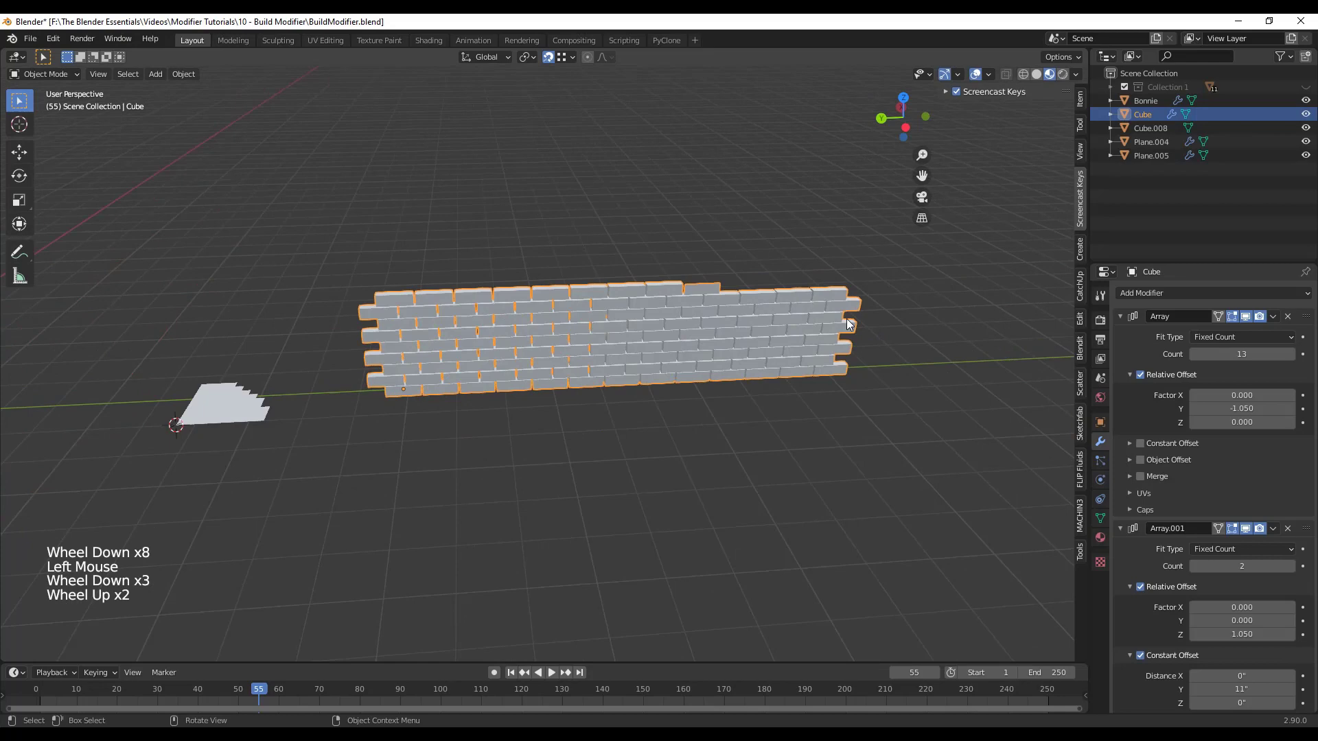
middle_drag(846, 319, 574, 369)
scroll(873, 295, up, 1)
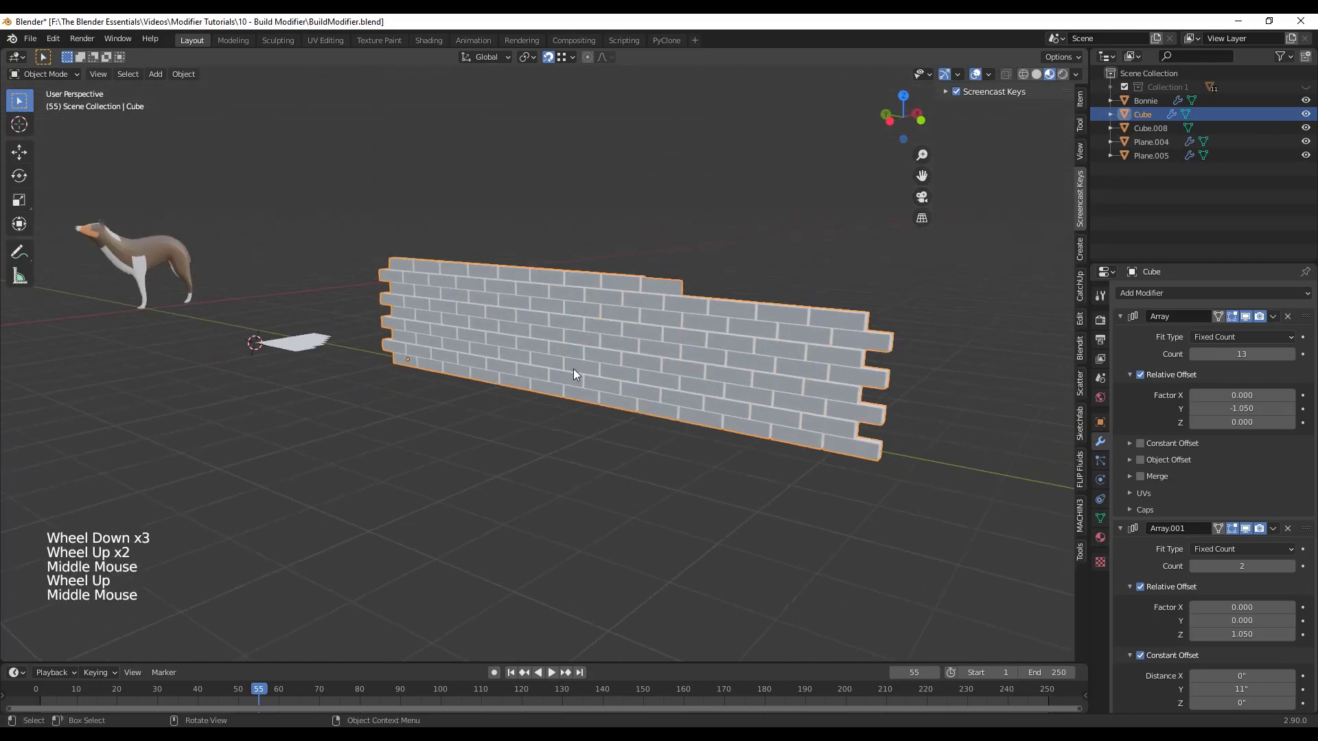
scroll(616, 323, up, 1)
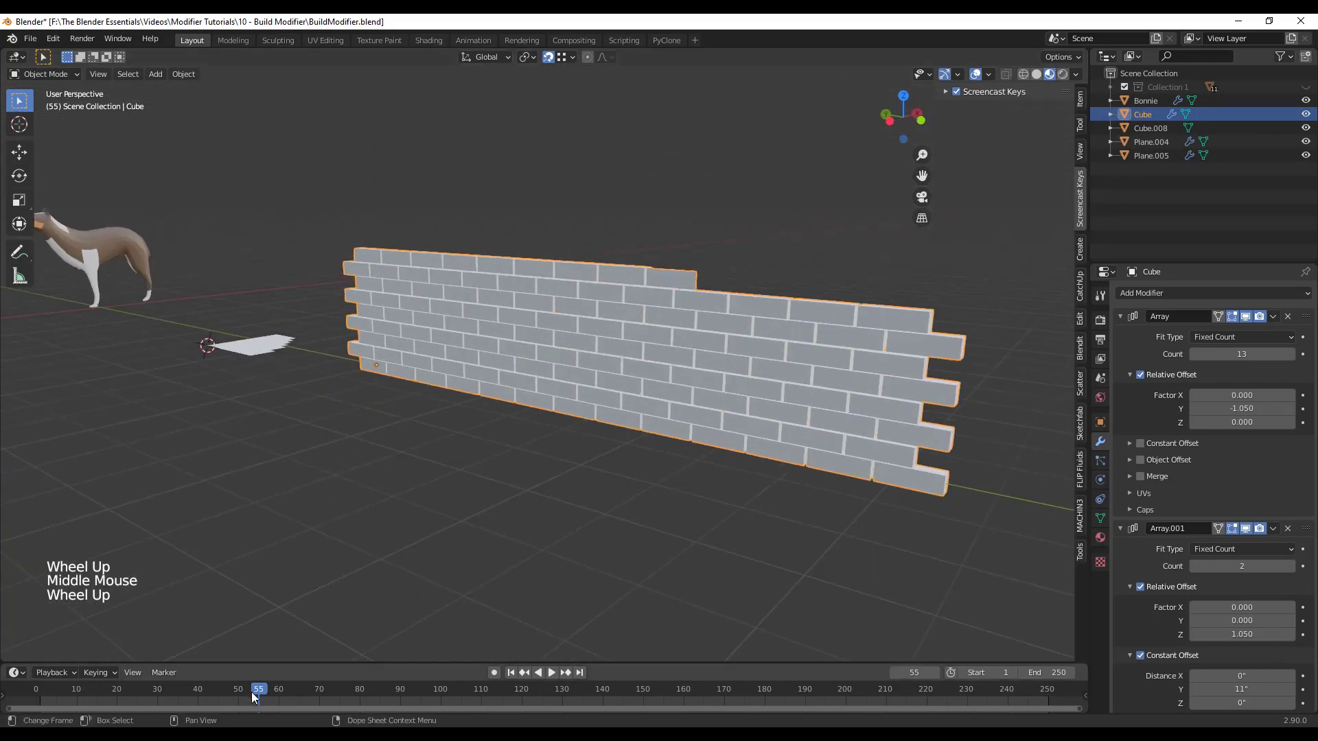
drag(252, 692, 45, 693)
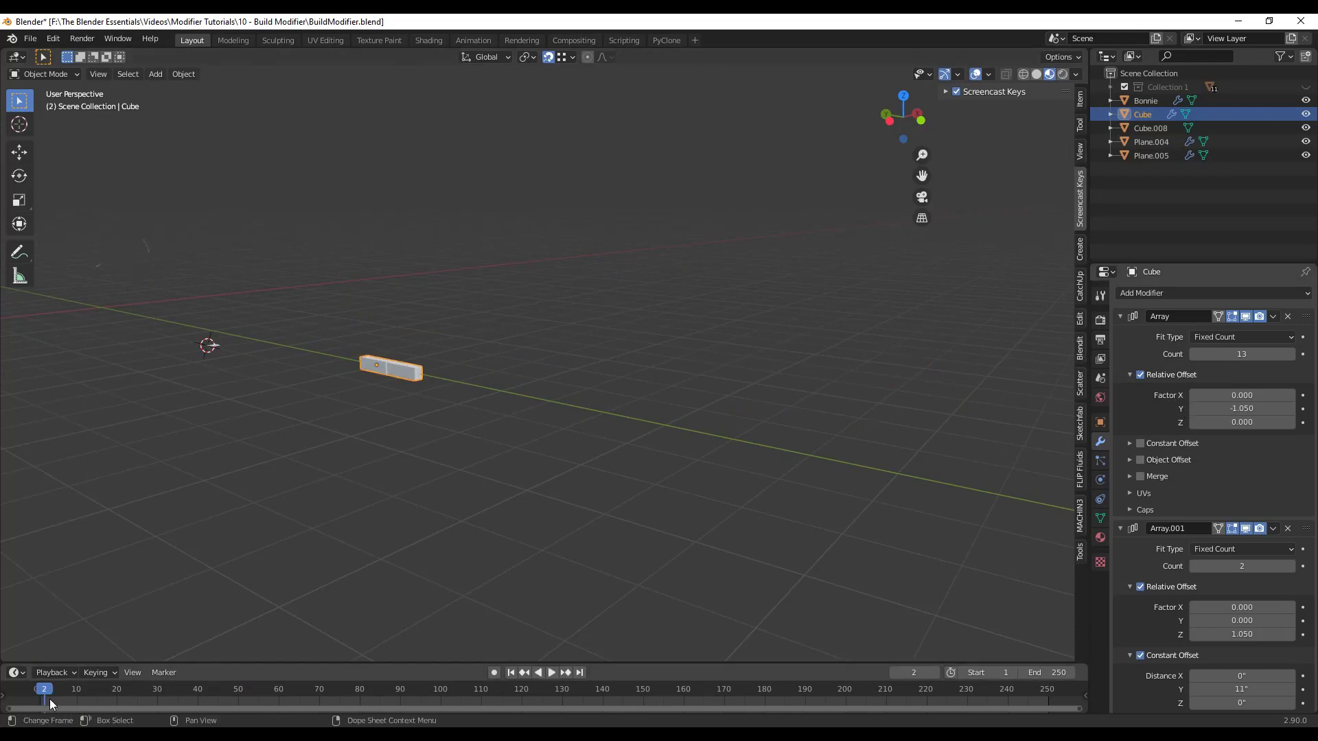
scroll(1271, 500, down, 20)
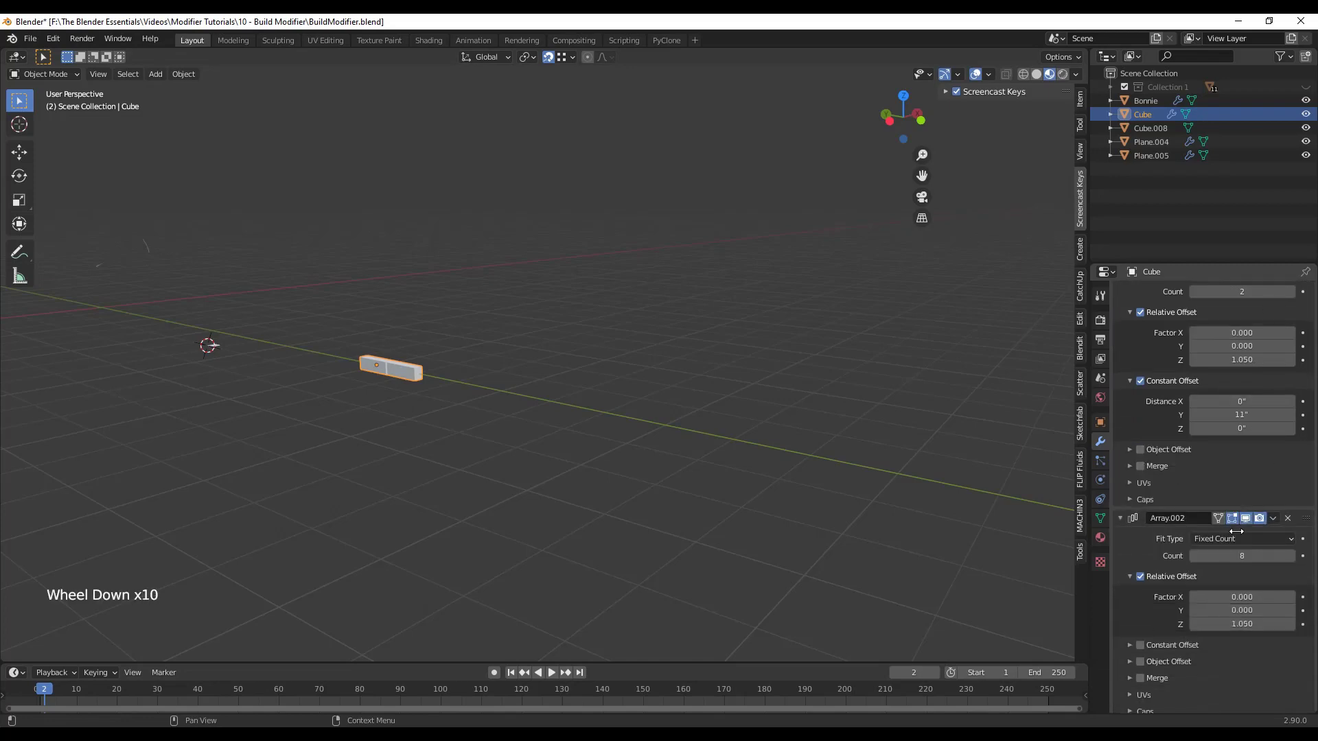
Step: Delete the brick wall's Build modifier so the full wall shows again
click(1288, 630)
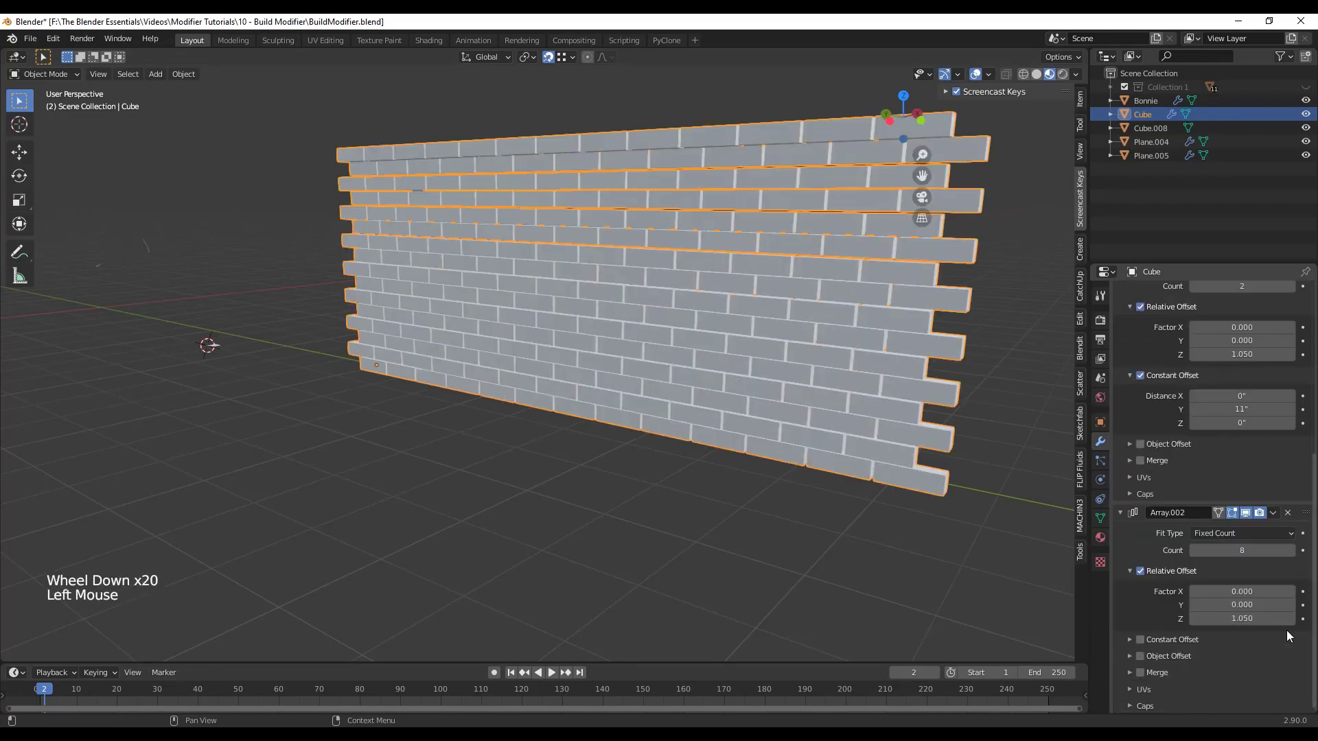
middle_drag(503, 308, 529, 378)
scroll(667, 227, down, 2)
scroll(667, 226, up, 2)
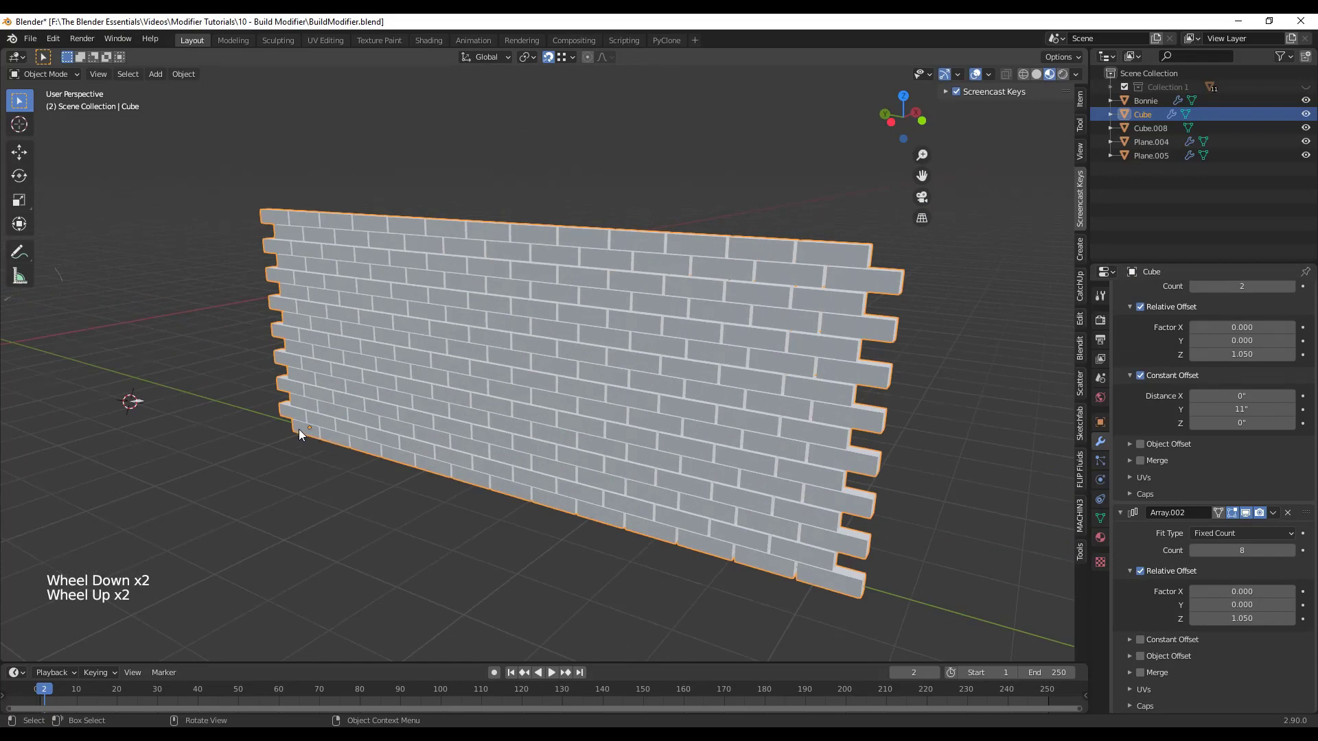
Step: Inspect the wall's base brick mesh in Edit Mode, selecting the corner brick face
key(Tab)
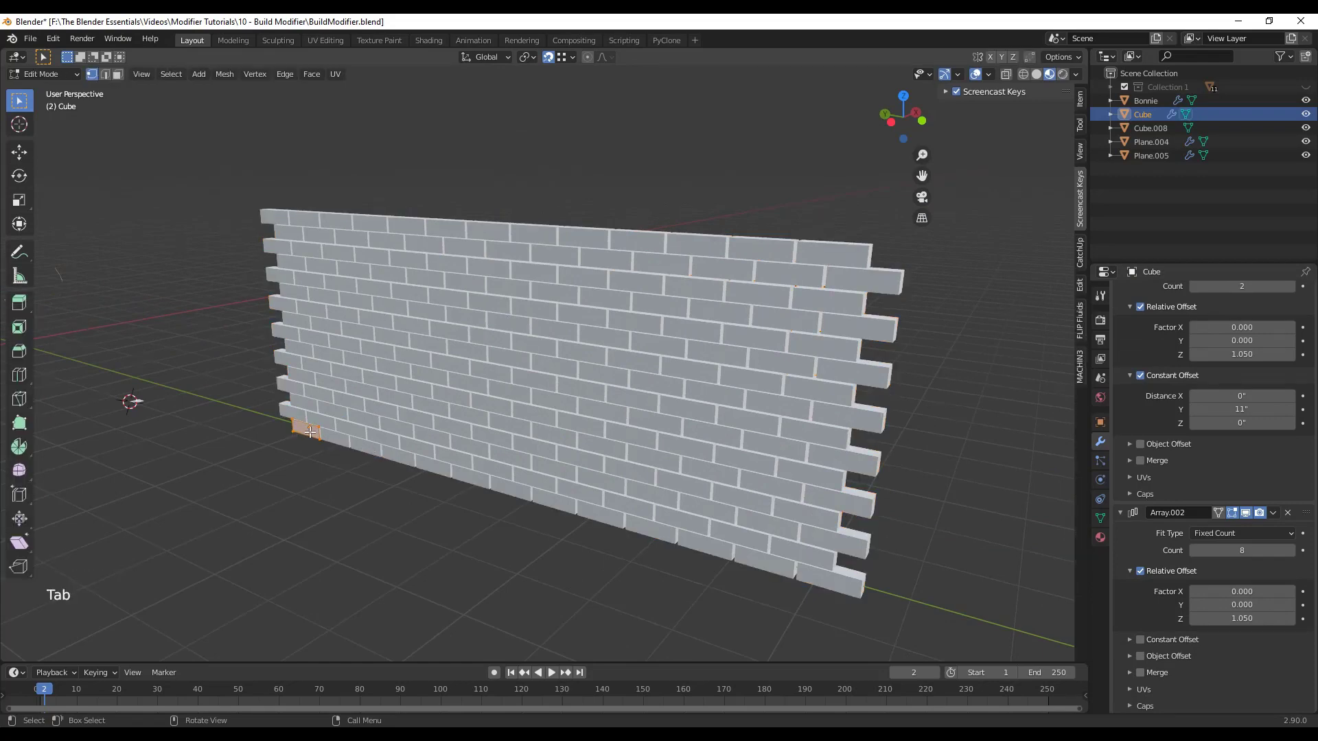
key(Tab)
key(Tab)
click(311, 431)
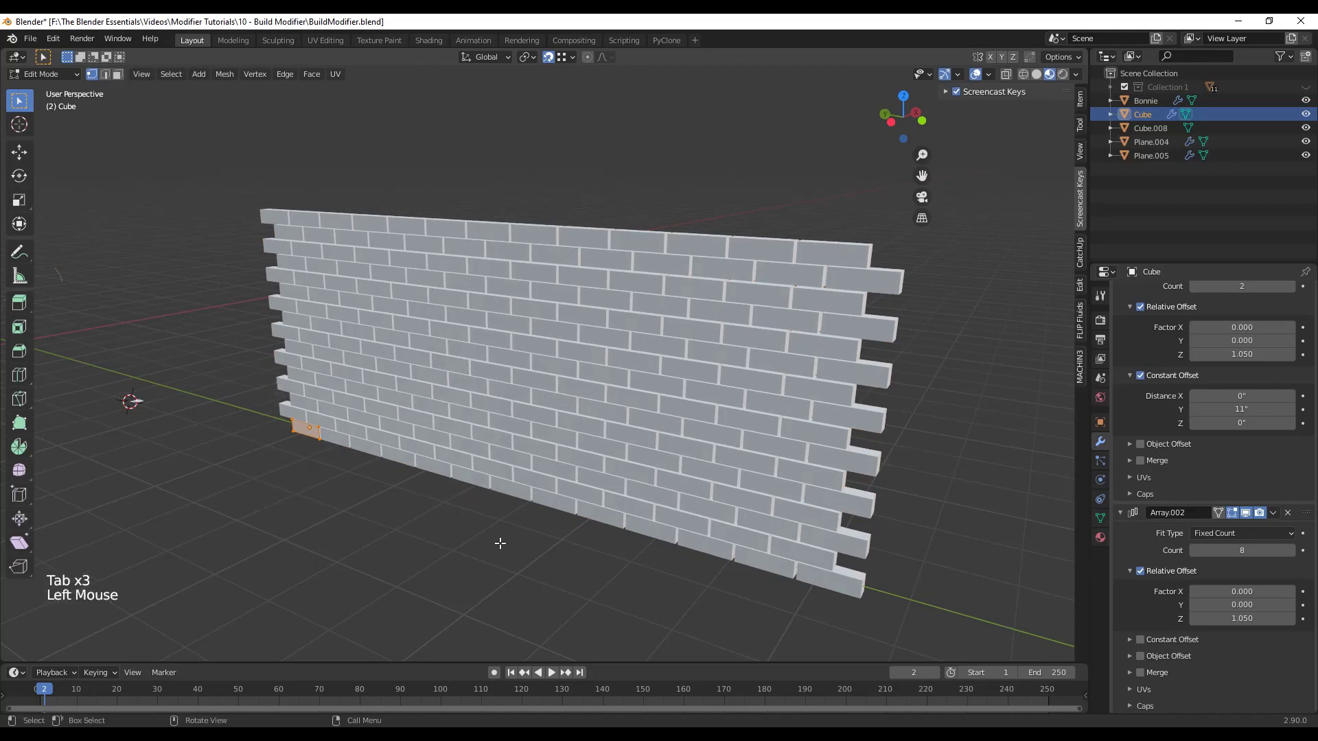
key(Tab)
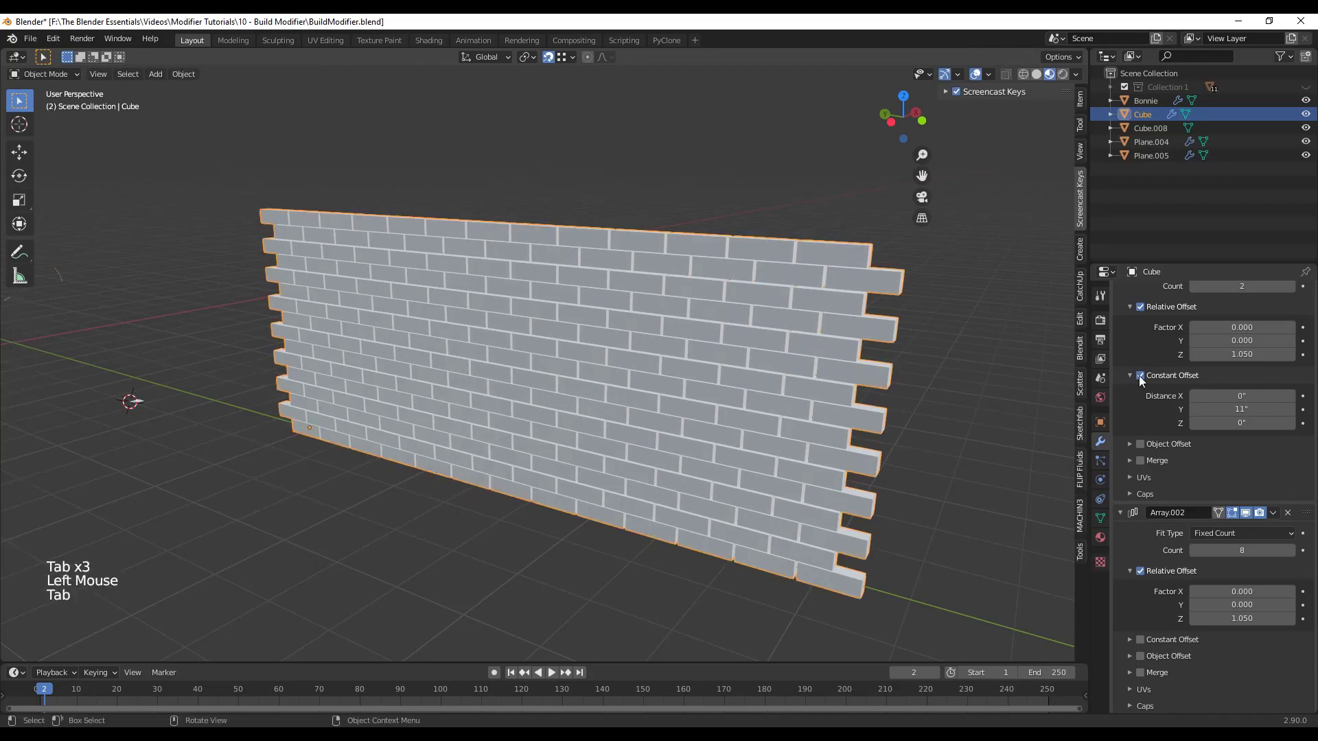
scroll(1180, 438, up, 12)
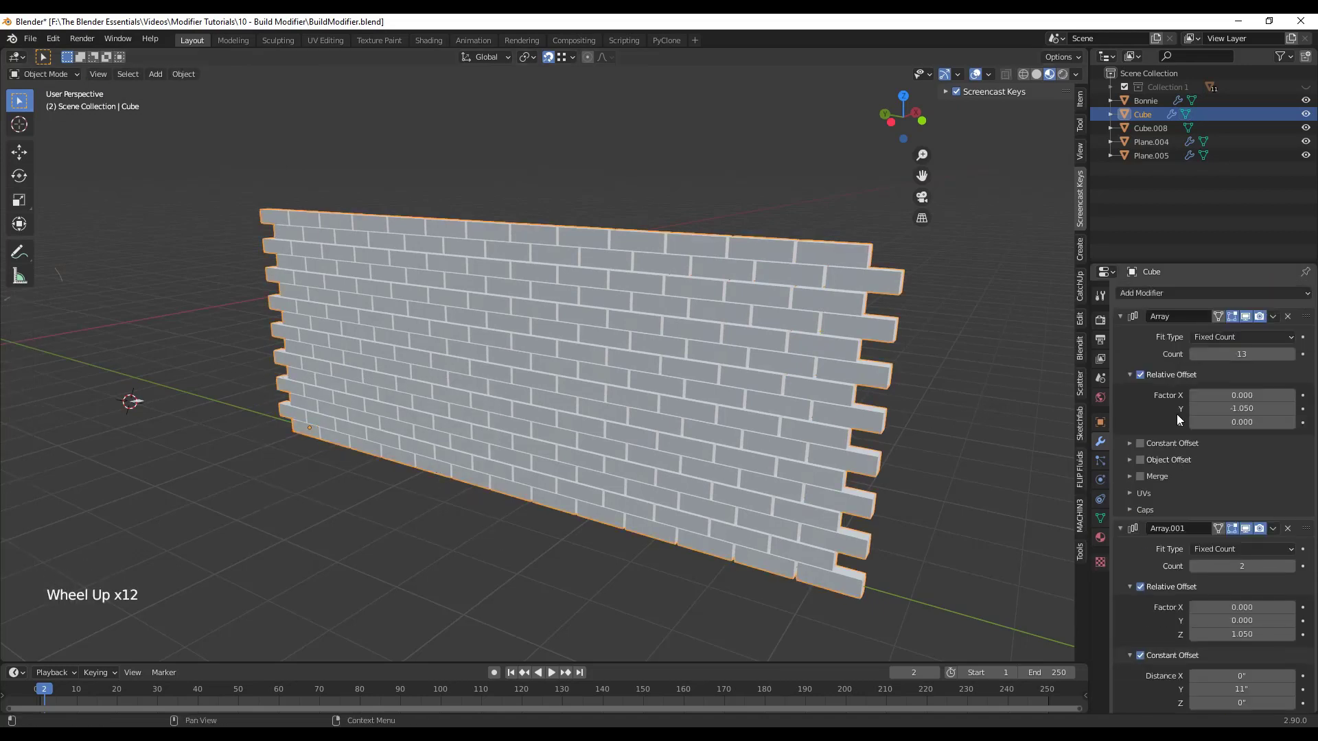
Step: Add a Build modifier to the brick wall after its Array modifiers
click(1164, 293)
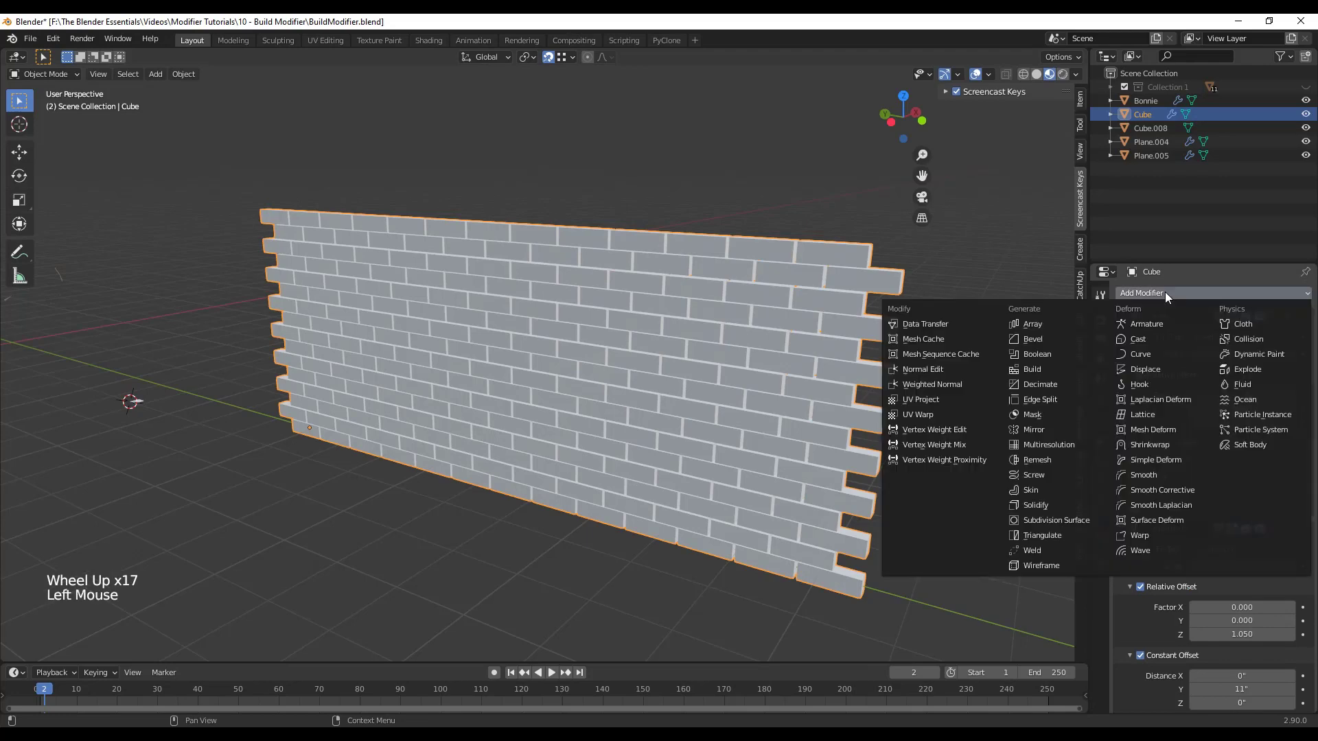
click(1026, 369)
scroll(1212, 388, down, 20)
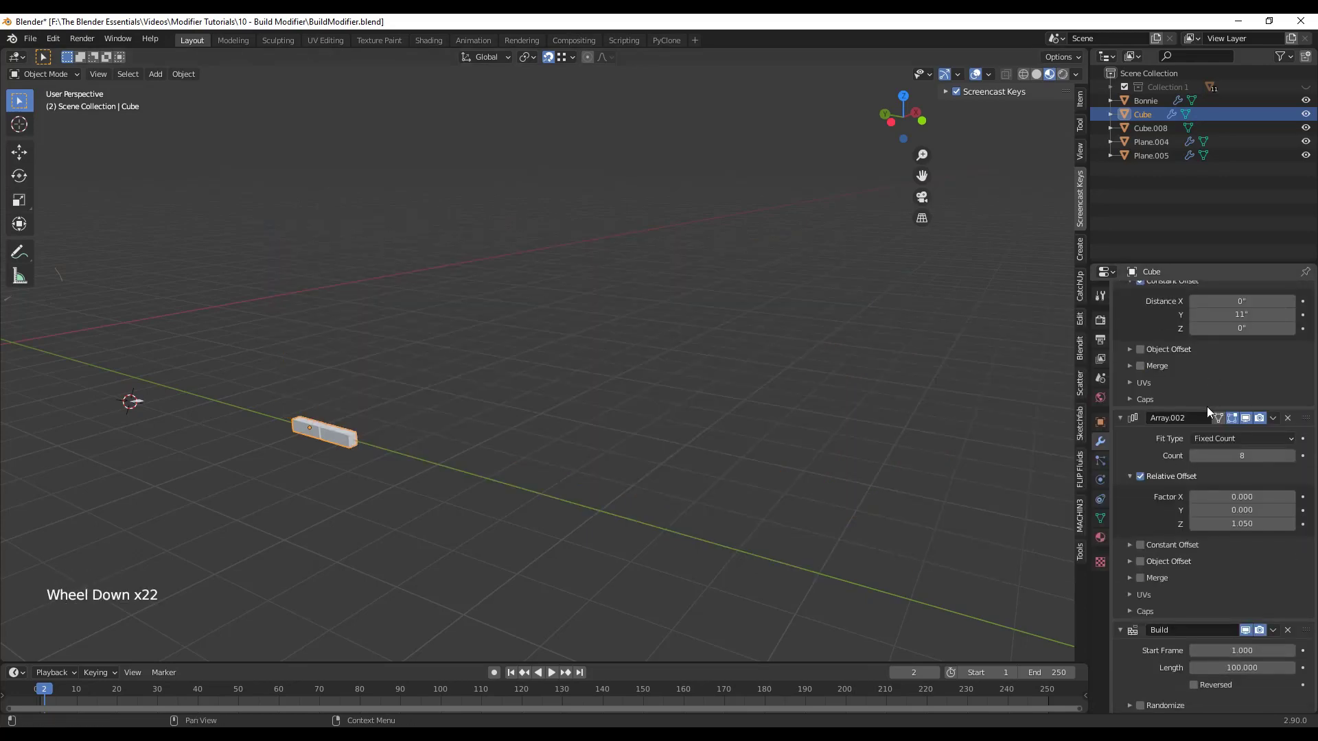
Step: Play the animation from an early frame to watch the wall build, then expand Randomize
mouse_move(50, 689)
mouse_down()
mouse_move(67, 690)
mouse_move(44, 700)
mouse_up()
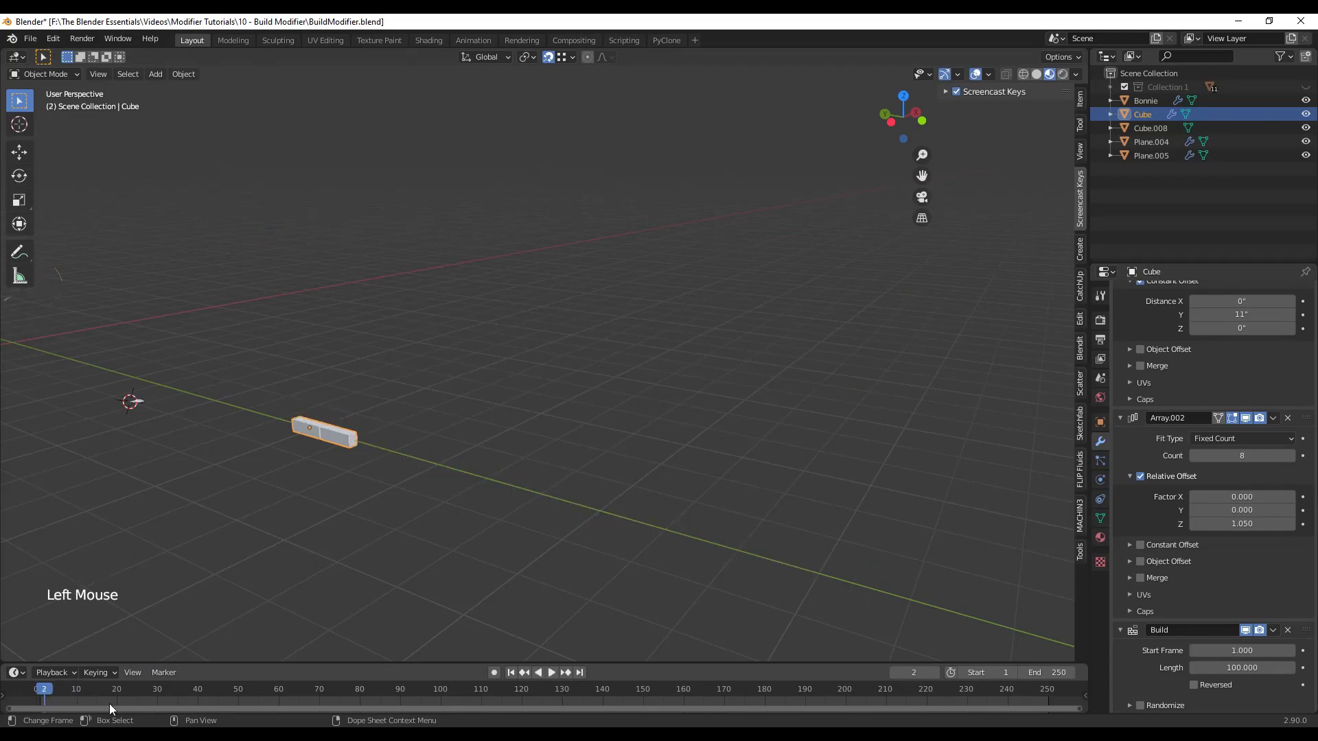
click(554, 673)
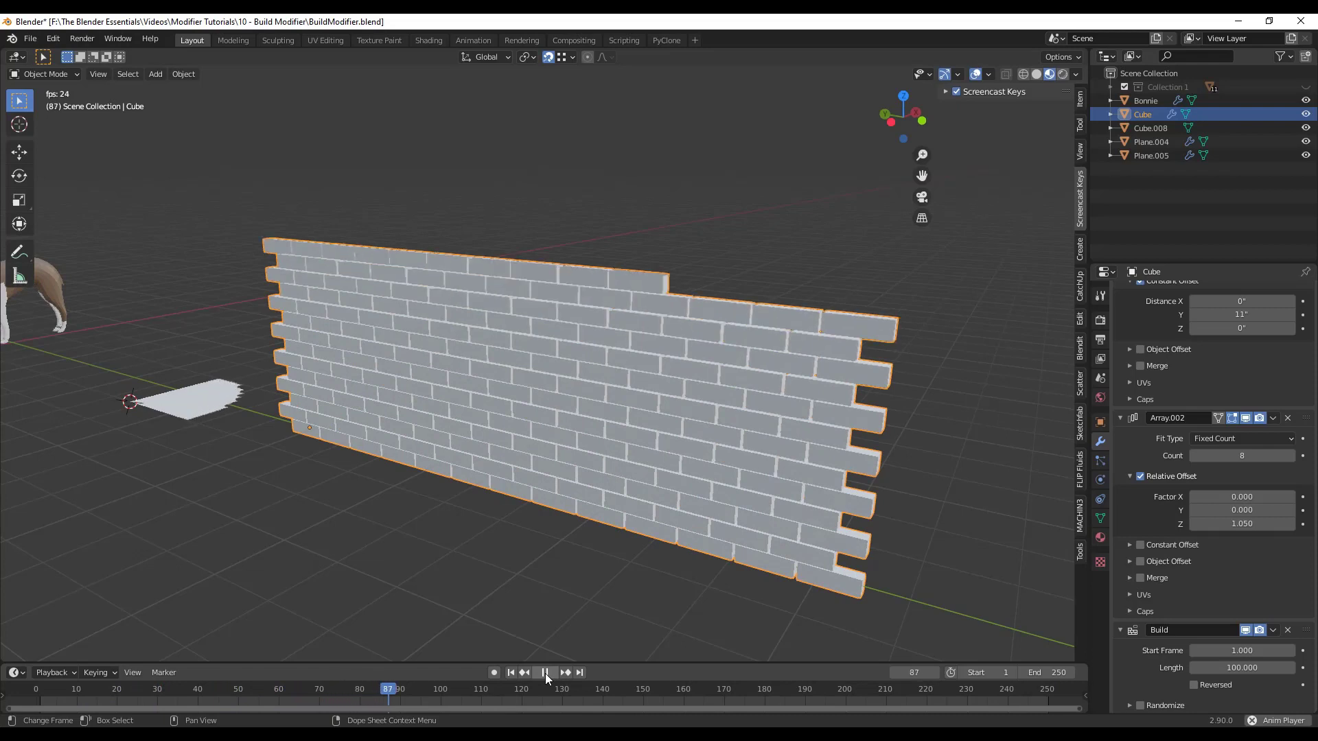
click(545, 673)
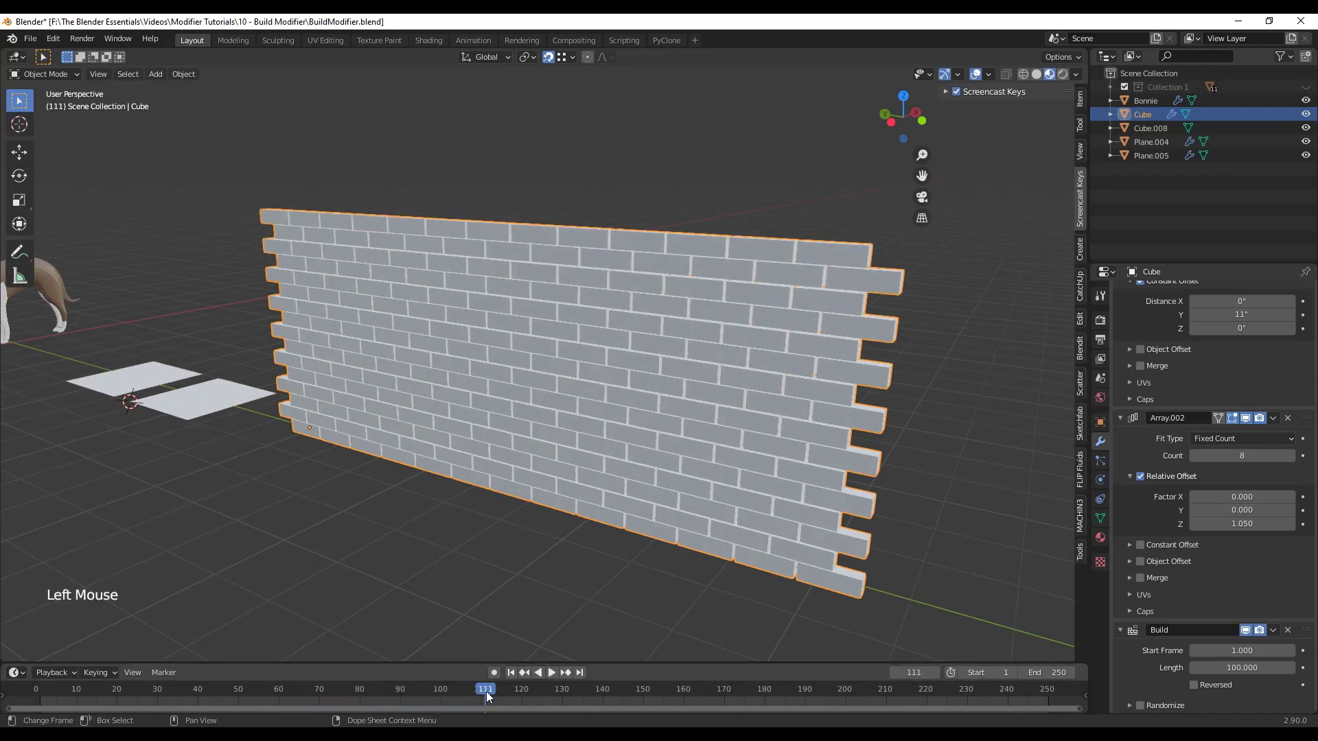
drag(486, 697, 438, 699)
scroll(1209, 630, down, 4)
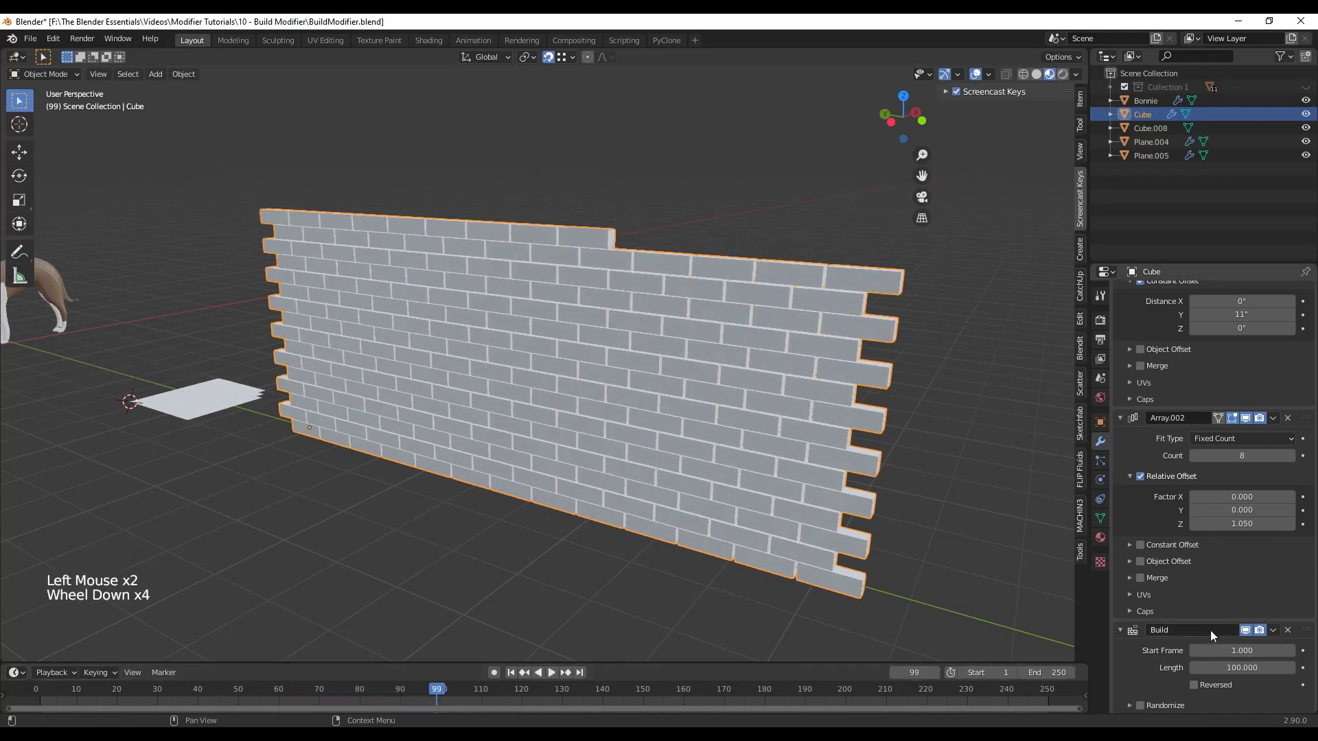
click(1129, 705)
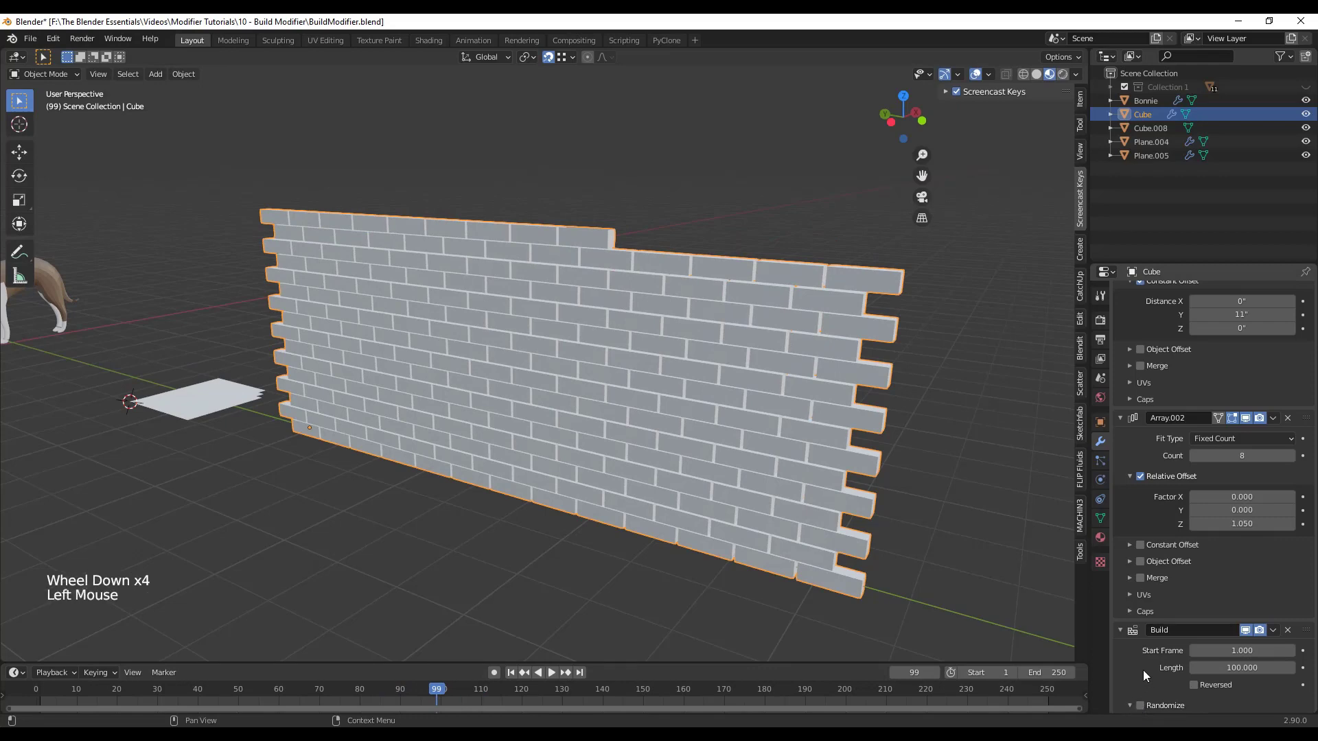
scroll(1126, 687, down, 5)
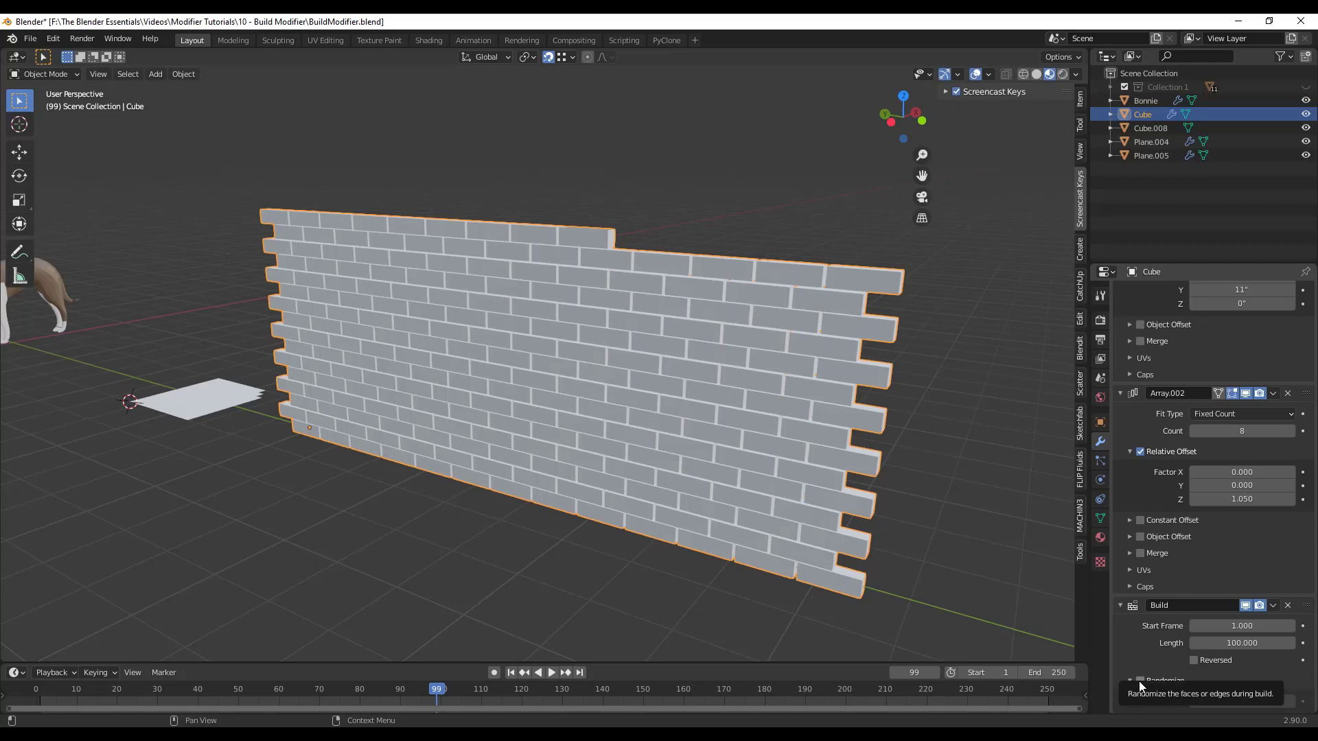
click(1139, 681)
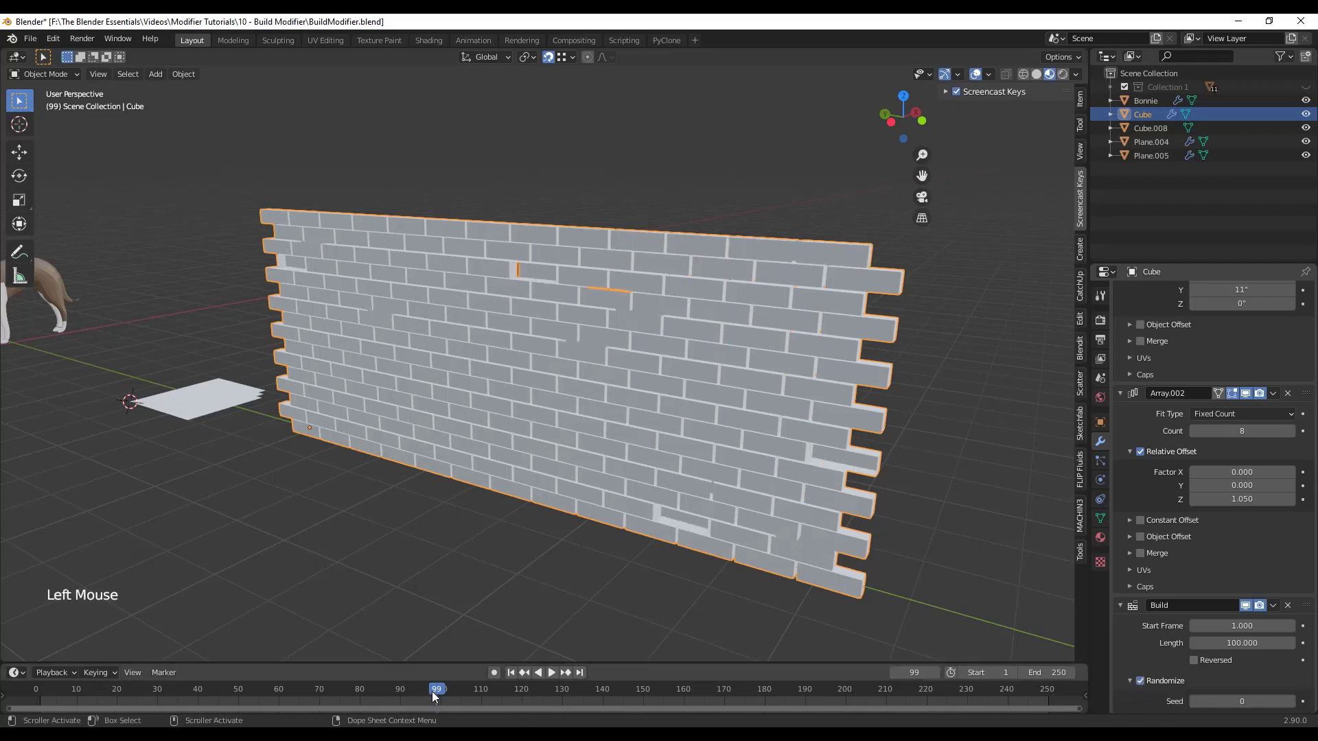
drag(432, 693, 45, 692)
click(551, 673)
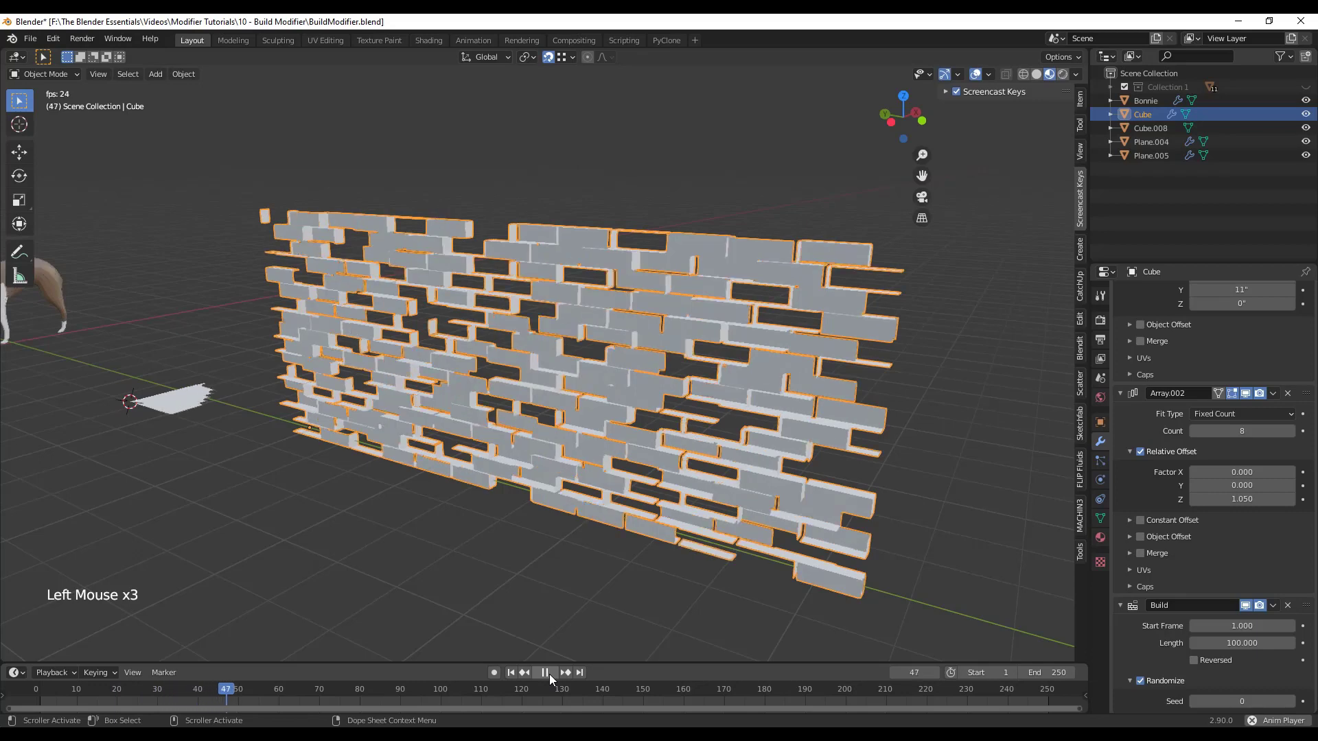
click(549, 674)
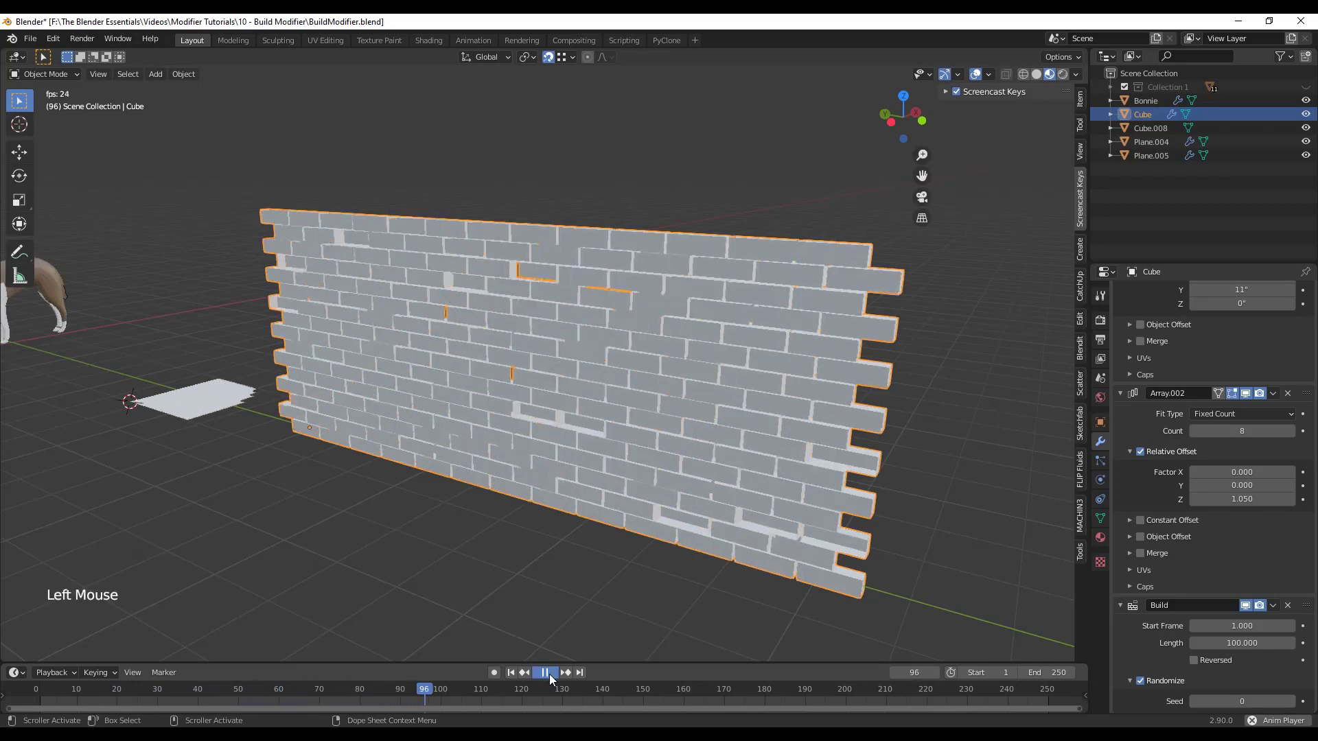
drag(434, 696, 170, 697)
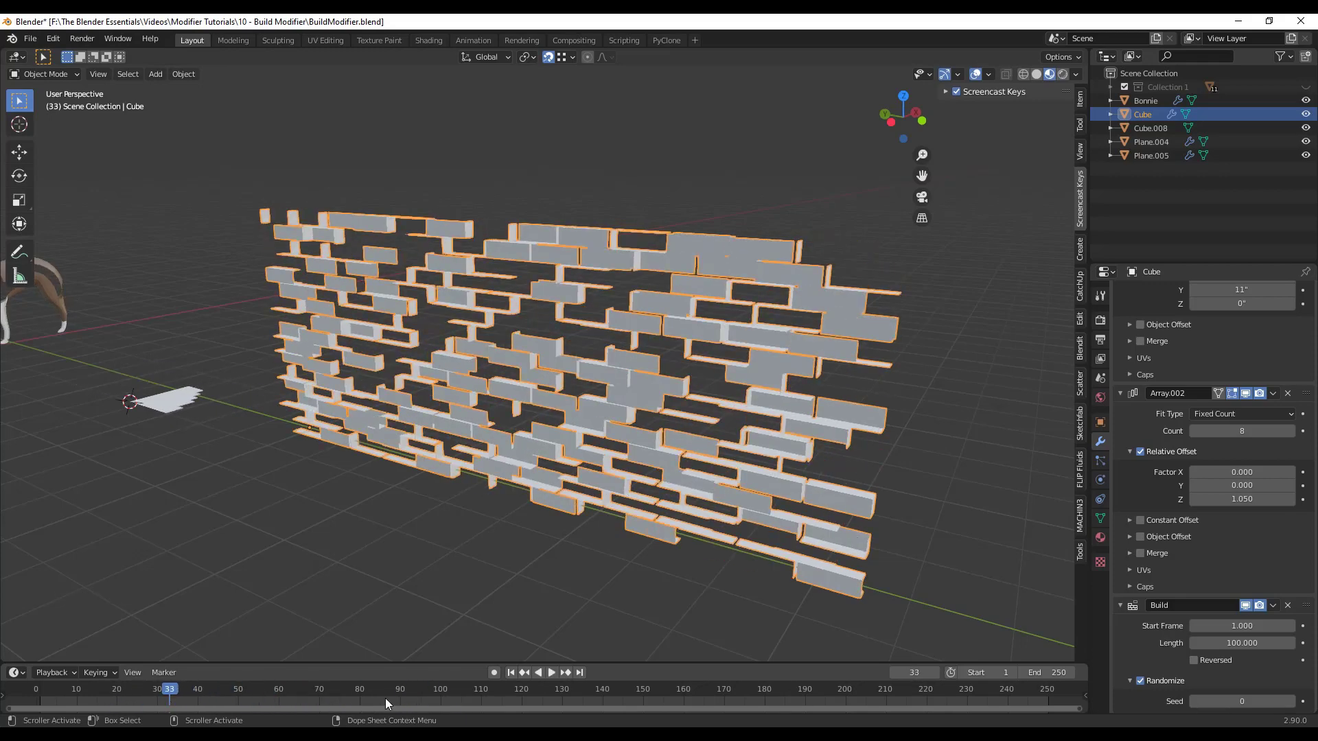
click(1141, 681)
Step: Add a Build modifier to the wall-framing cage Cube.008
scroll(221, 474, down, 9)
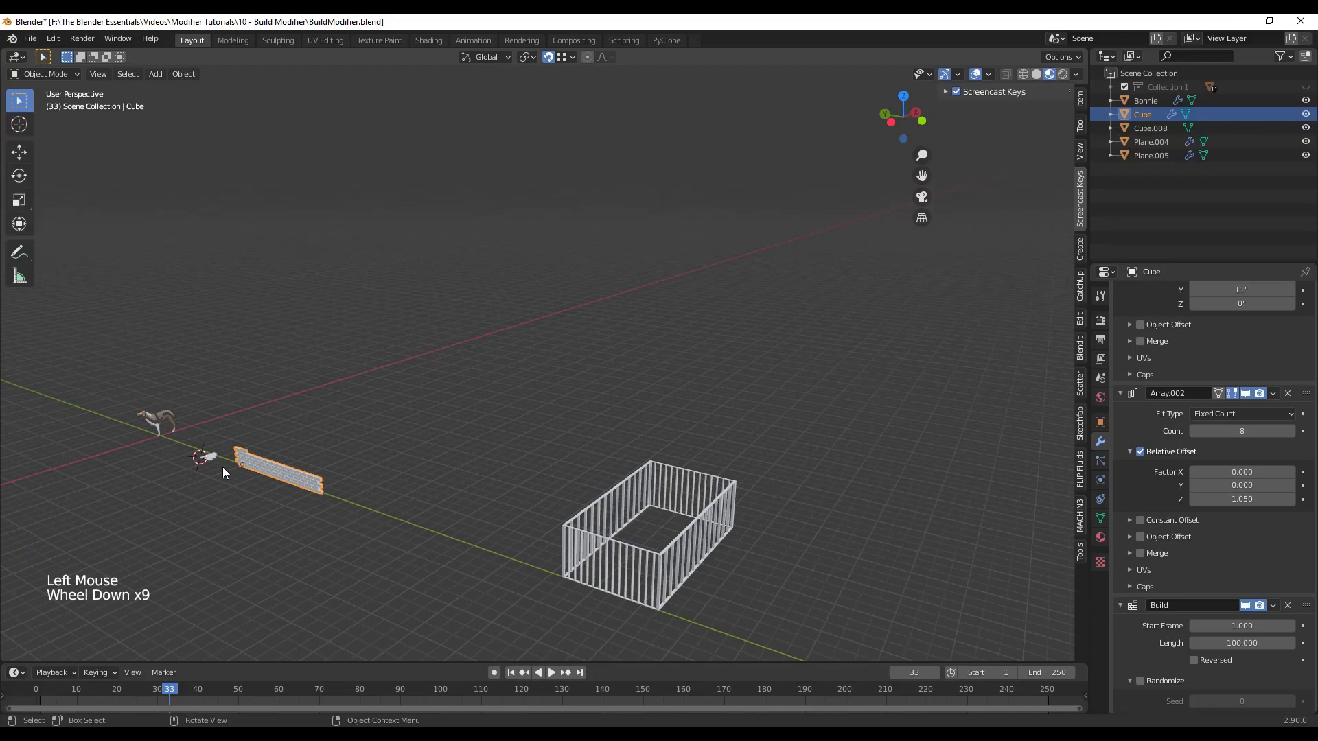
scroll(566, 482, up, 3)
click(558, 476)
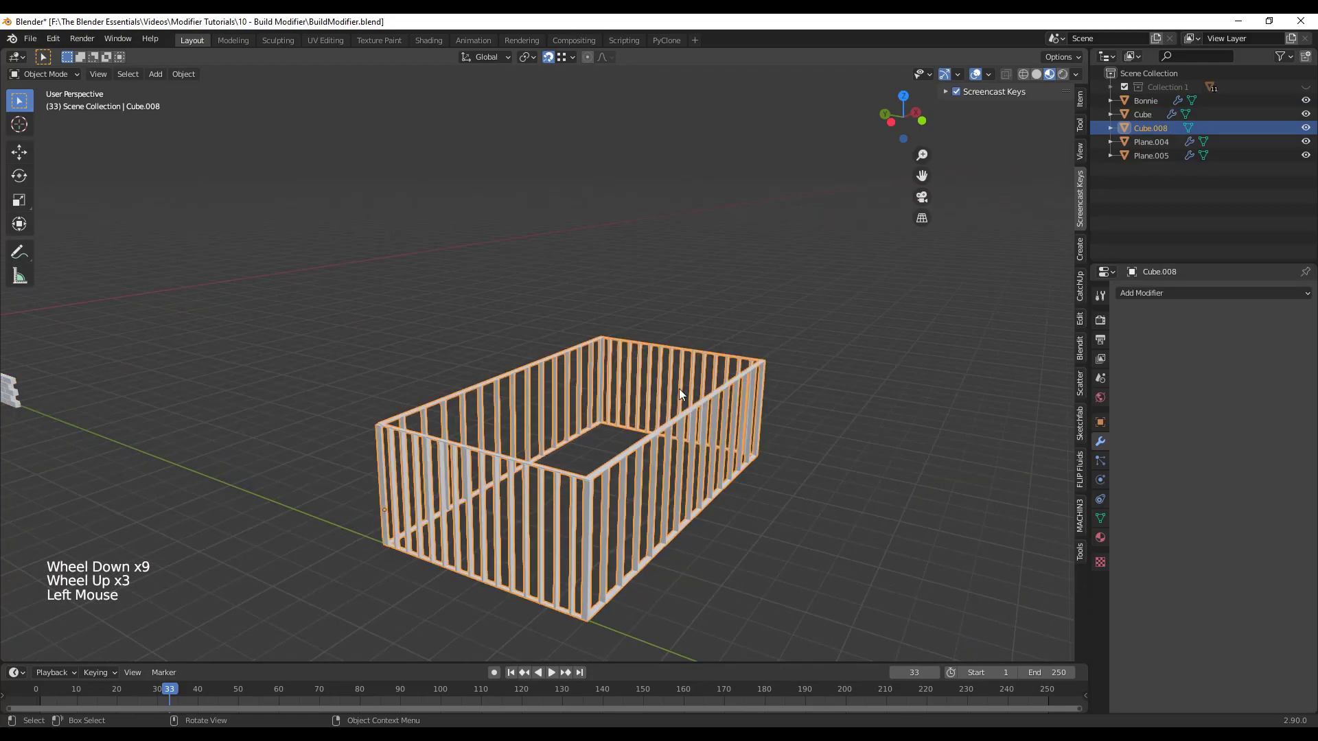
scroll(575, 528, down, 1)
scroll(576, 529, up, 2)
middle_drag(576, 448, 630, 455)
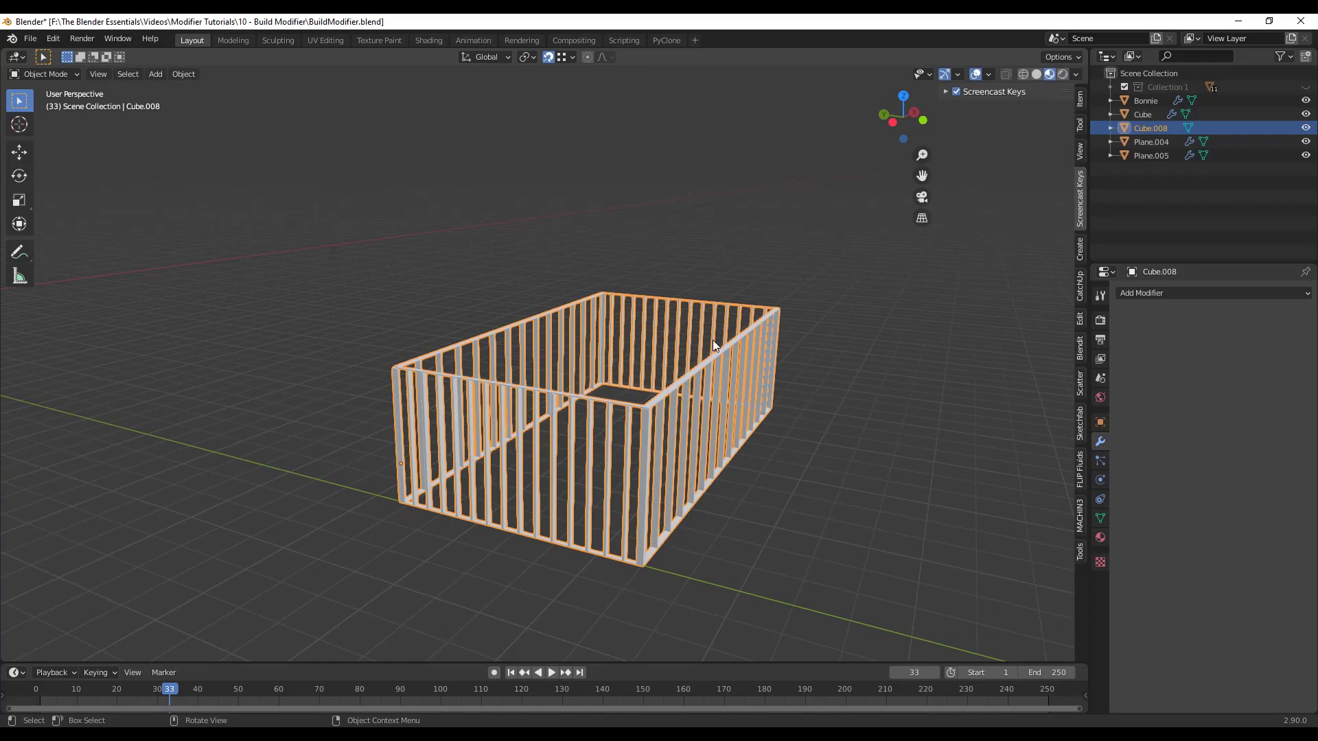
click(1172, 294)
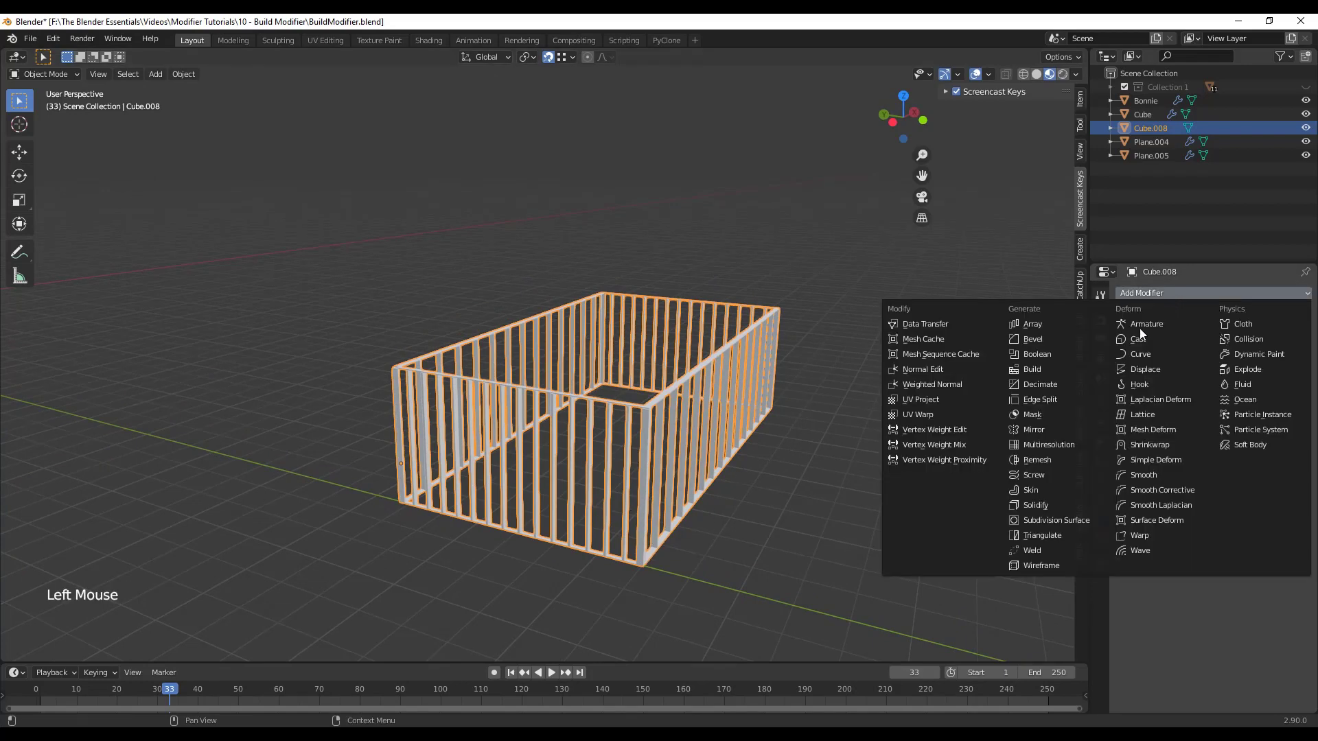
click(1040, 368)
Step: Rewind to frame 1 and play the animation until the framing is fully built
middle_drag(769, 490, 453, 604)
drag(172, 695, 42, 695)
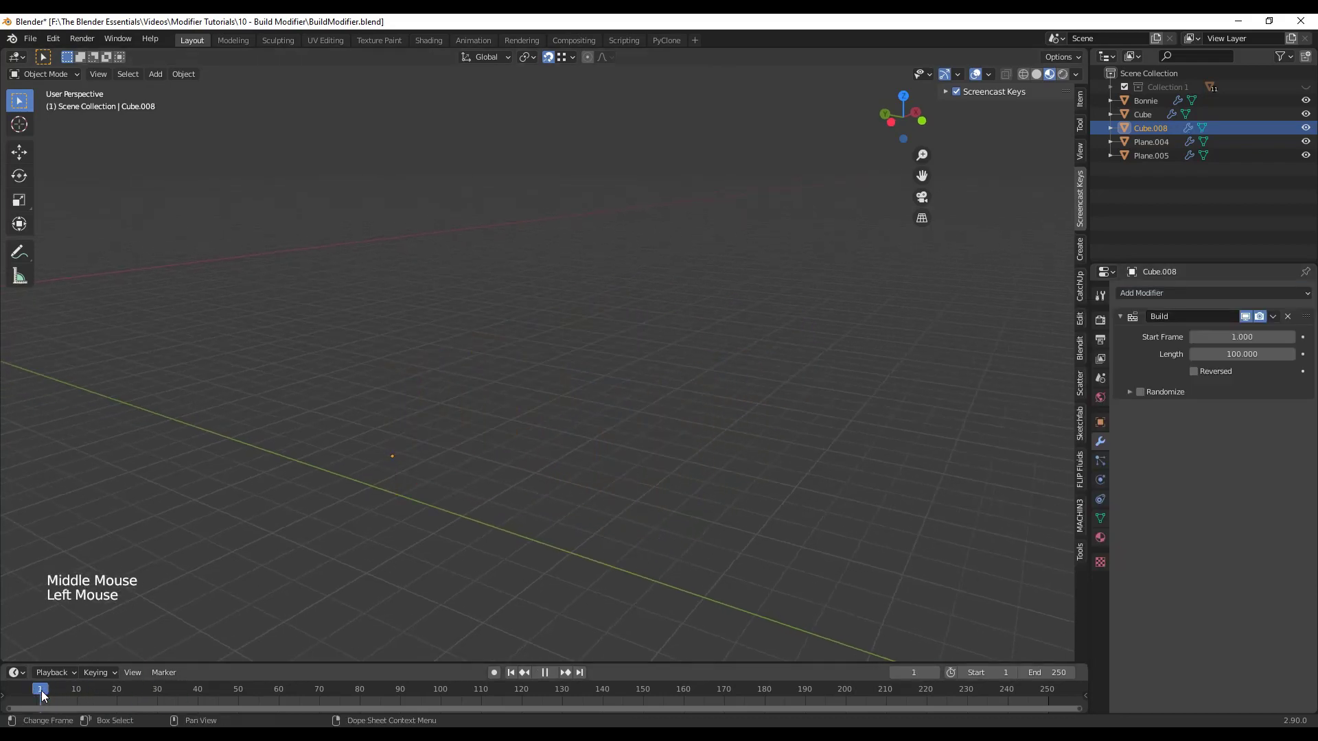
click(551, 673)
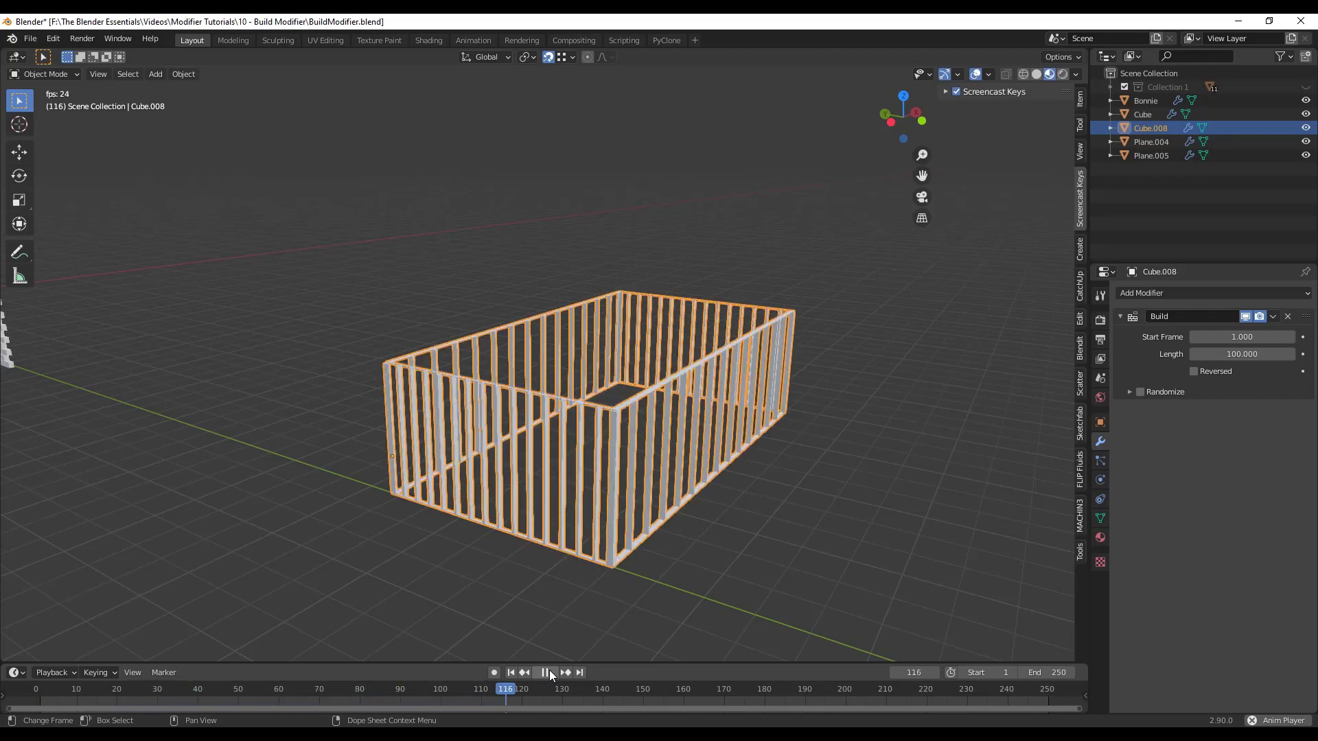
click(547, 674)
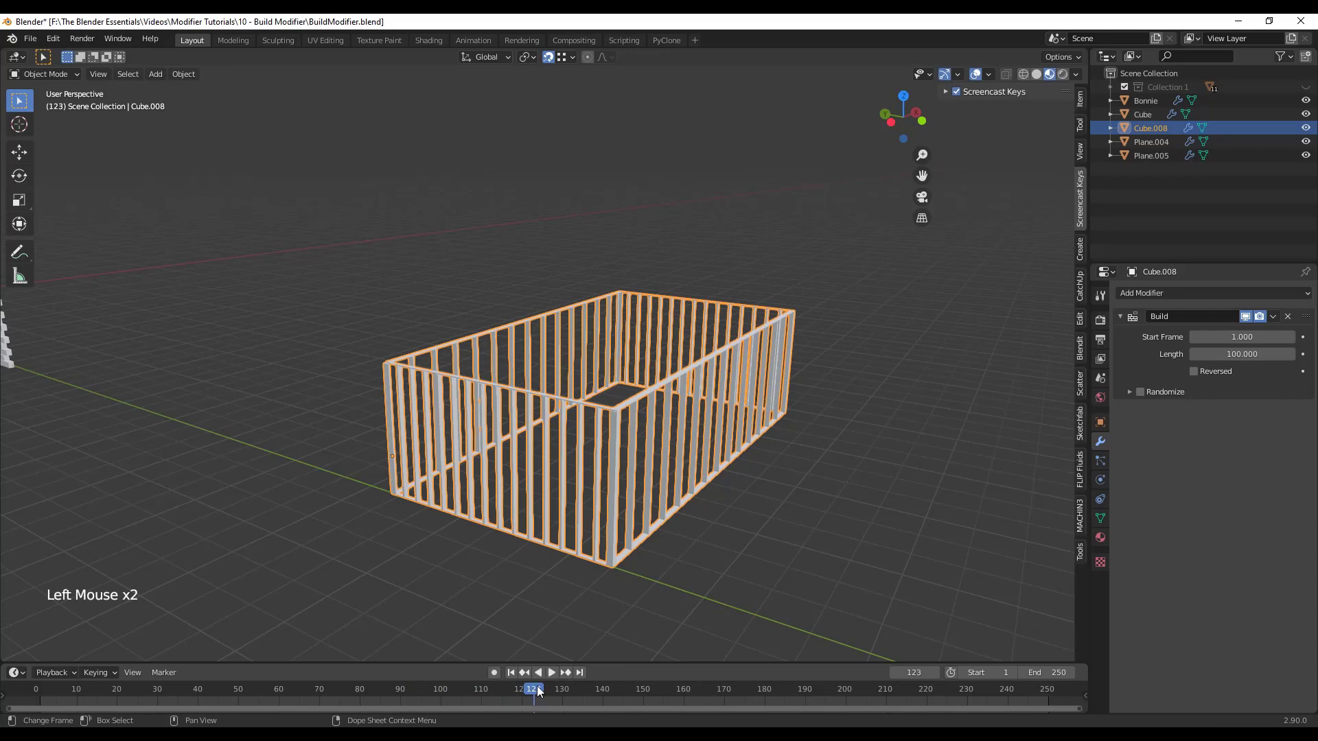